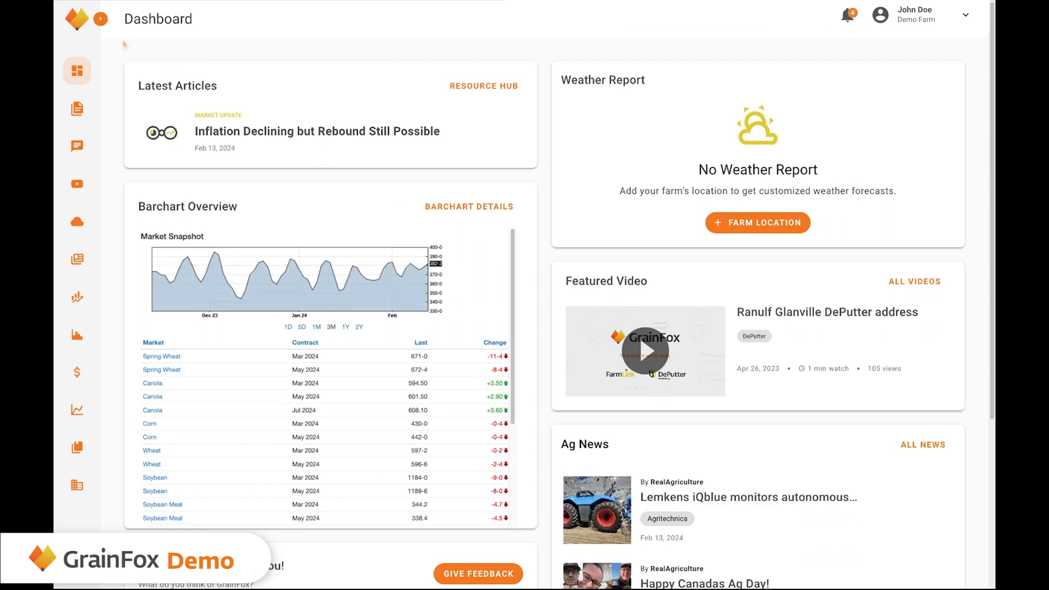
Go to the Farms list under Farm Profile in the sidebar.
left_click(104, 21)
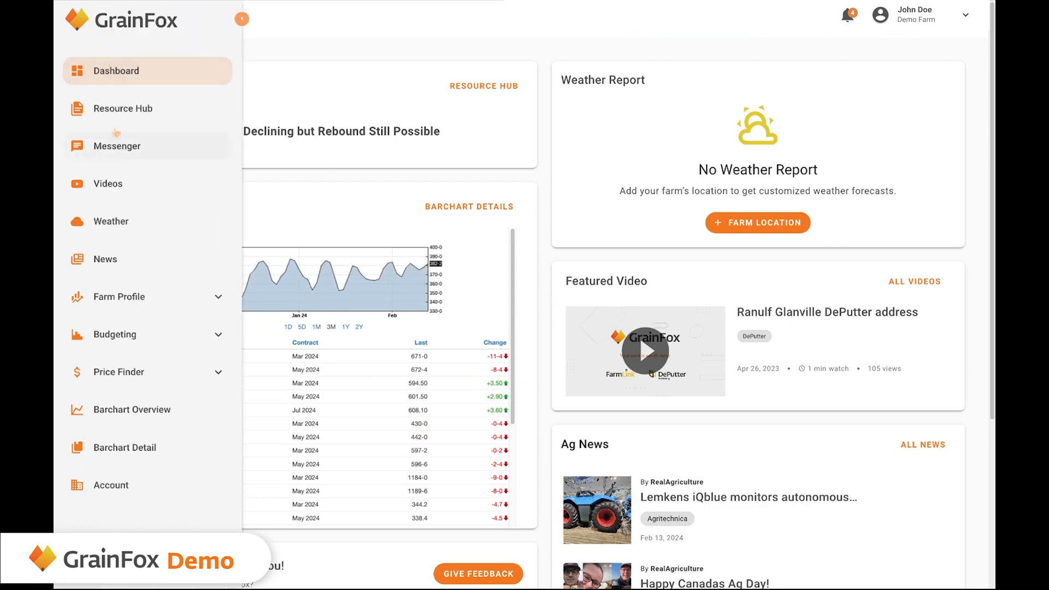
left_click(141, 299)
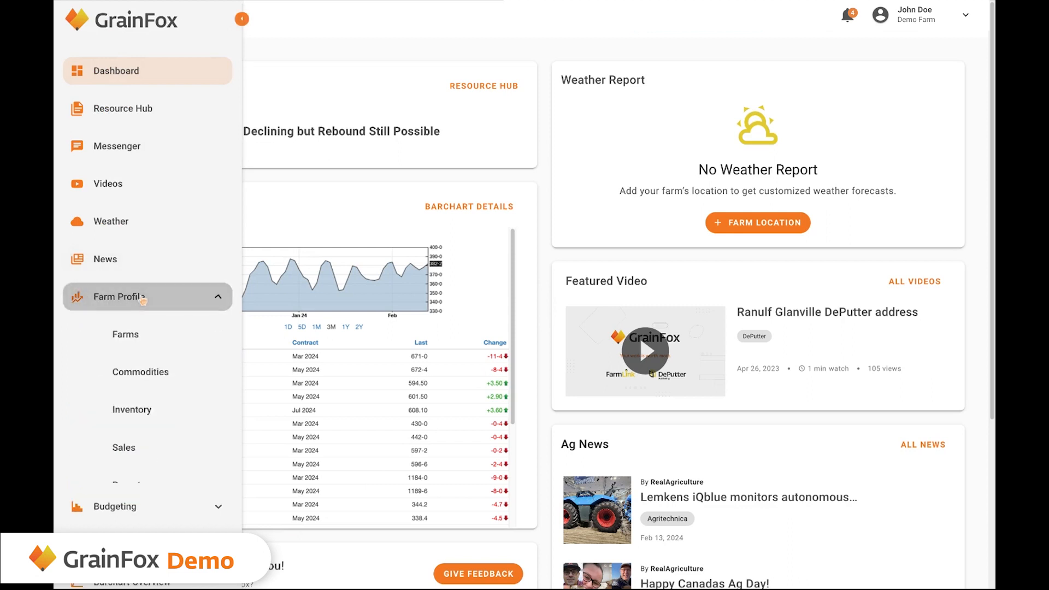
left_click(137, 344)
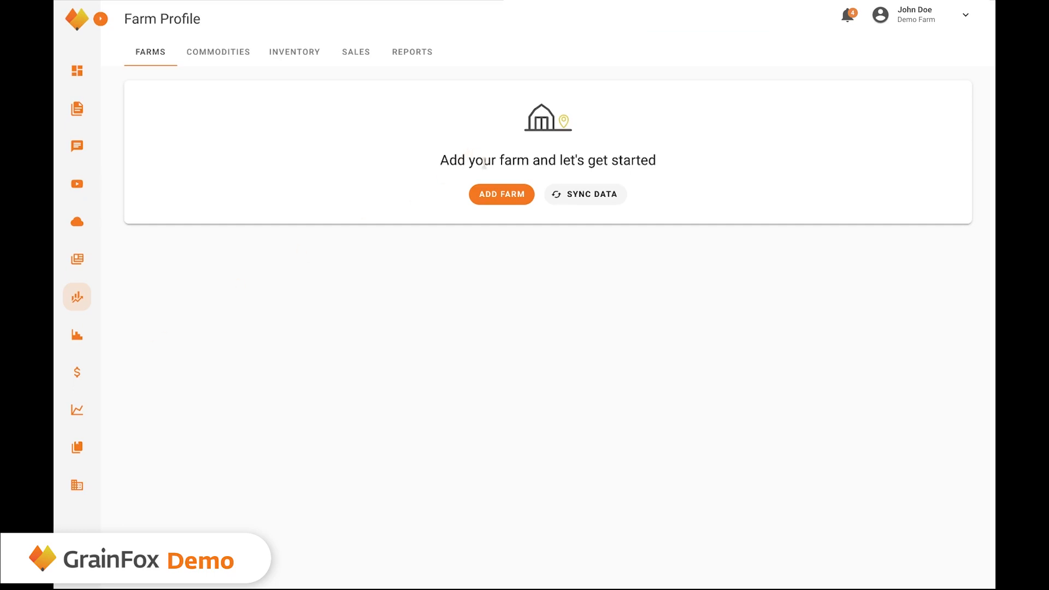
Add a new farm named 'Jane Doe Farm' and bring up its location map.
left_click(500, 199)
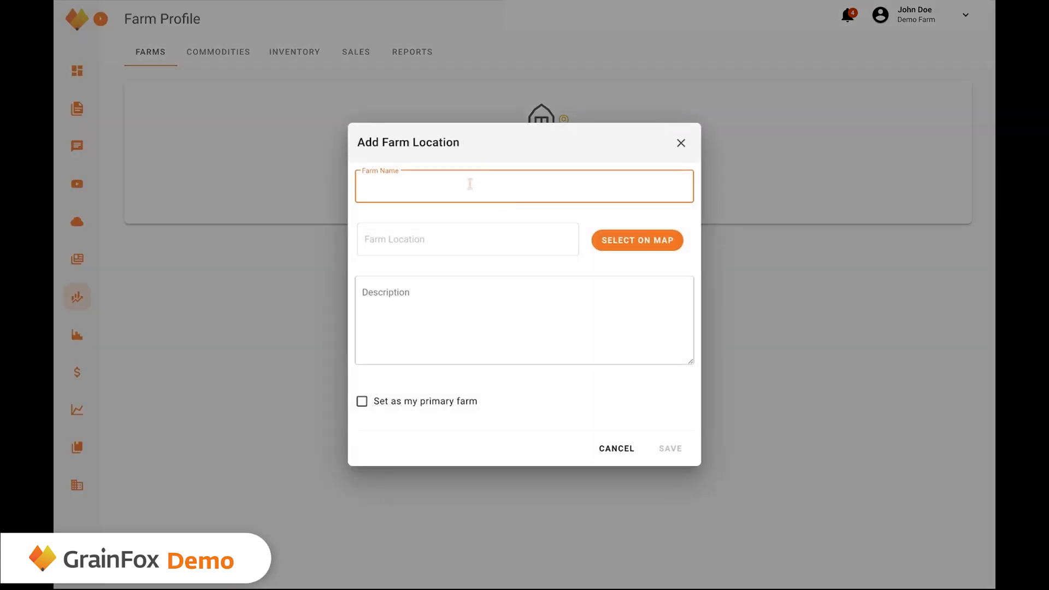
type("Jane Doe Farm")
left_click(149, 558)
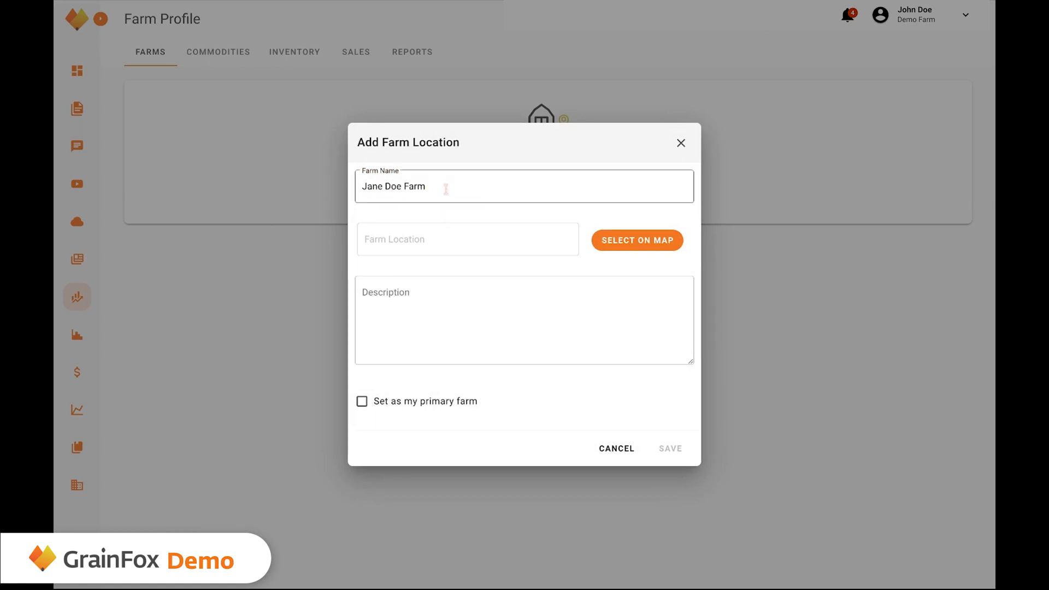
left_click(659, 246)
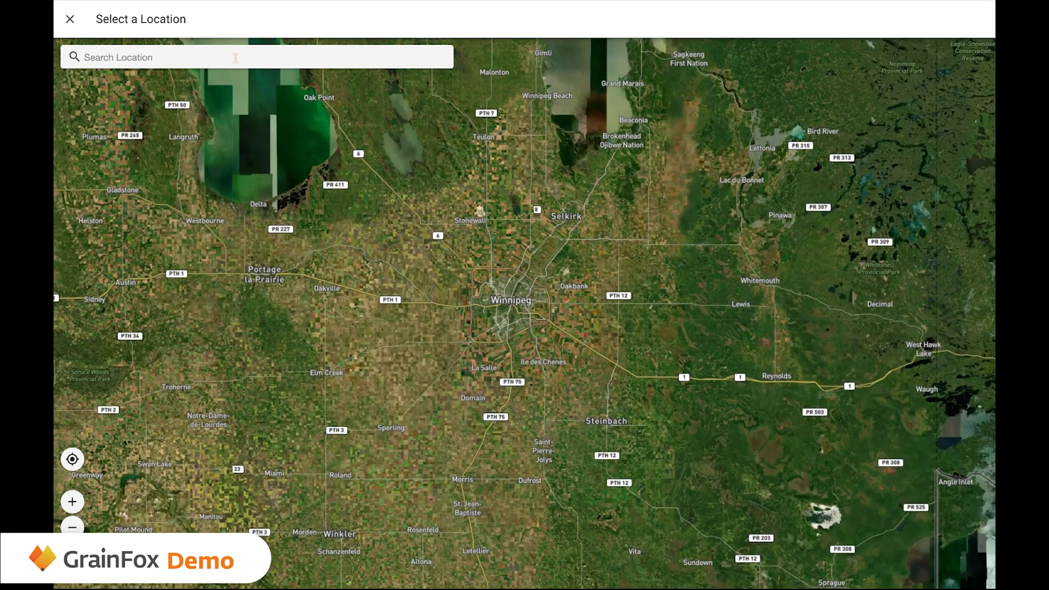
Search for Rockglen, SK, Canada, pin the farm near Fife Lake, and save the location.
left_click(235, 57)
type("rockglen")
left_click(219, 89)
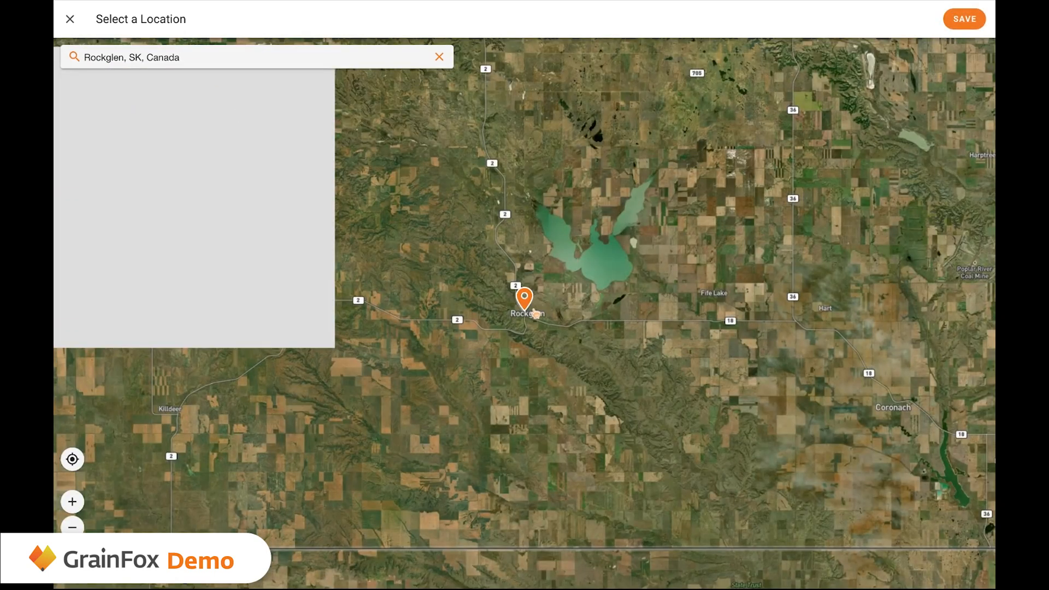
left_click(632, 303)
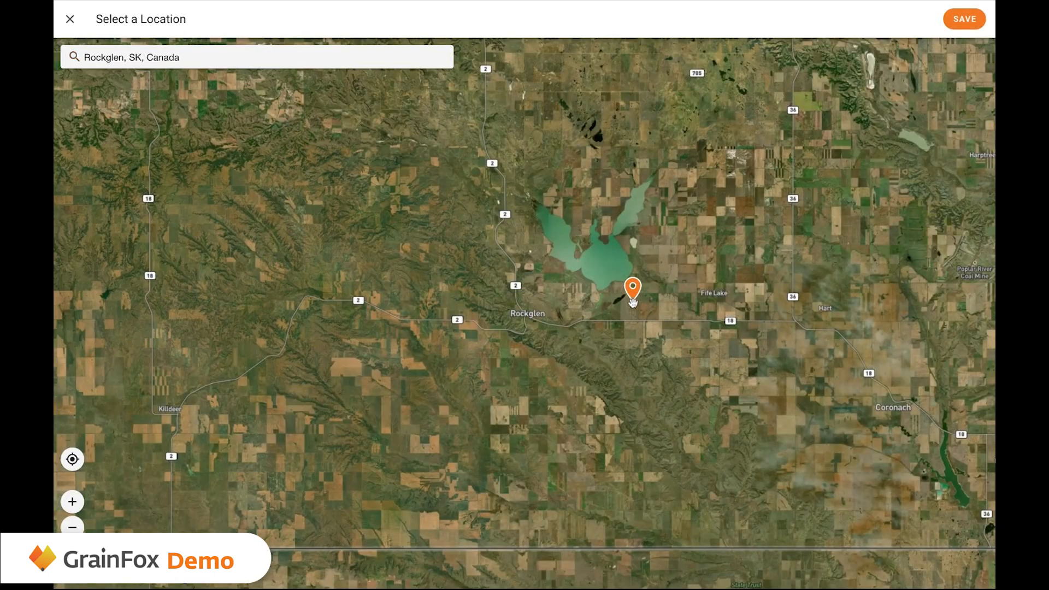
left_click(963, 19)
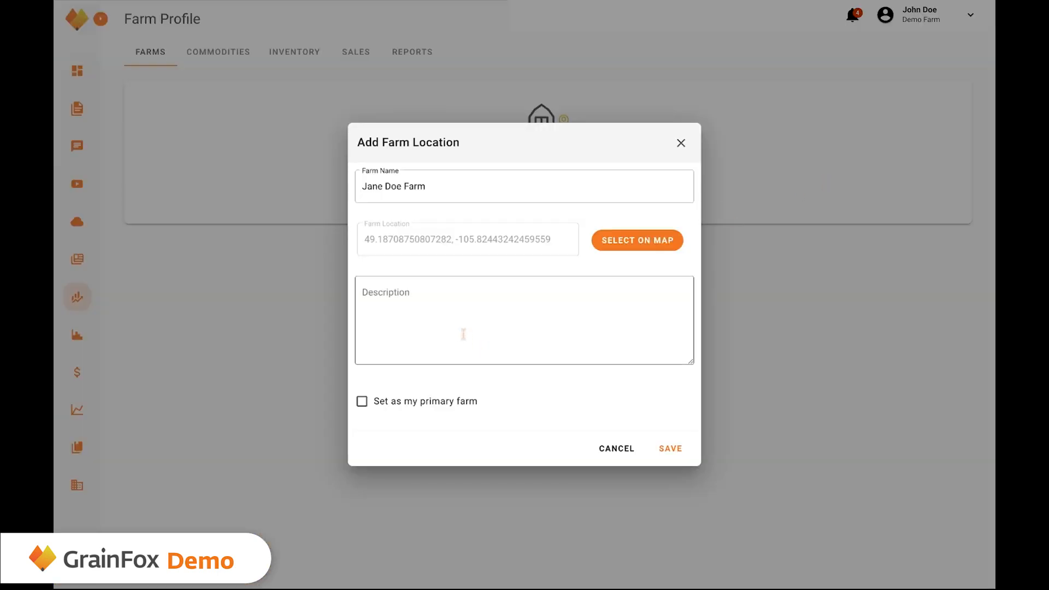
Save Jane Doe Farm as the primary farm and view its Commodities.
left_click(362, 401)
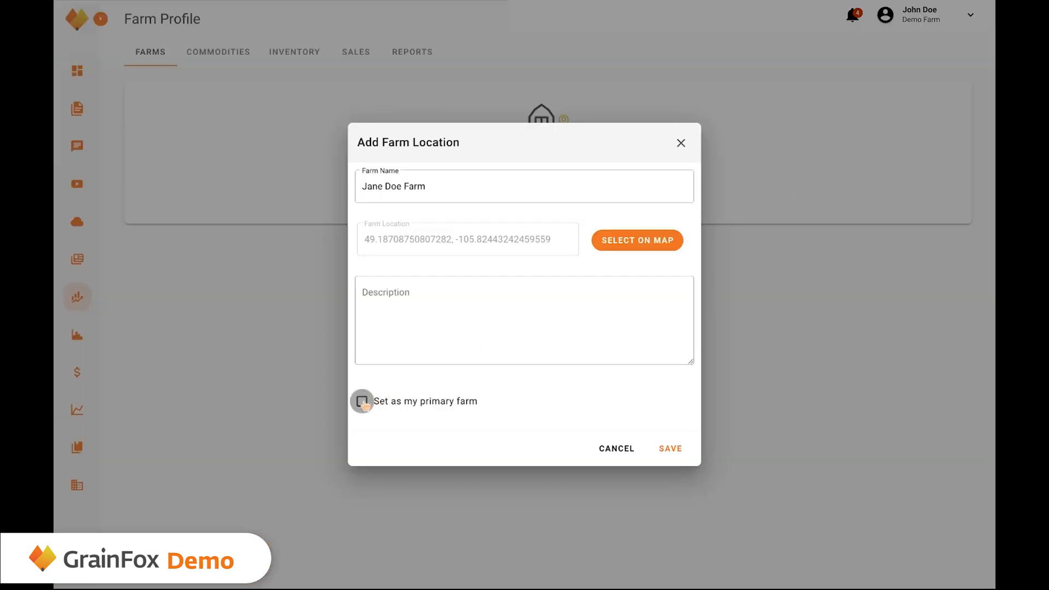
left_click(673, 451)
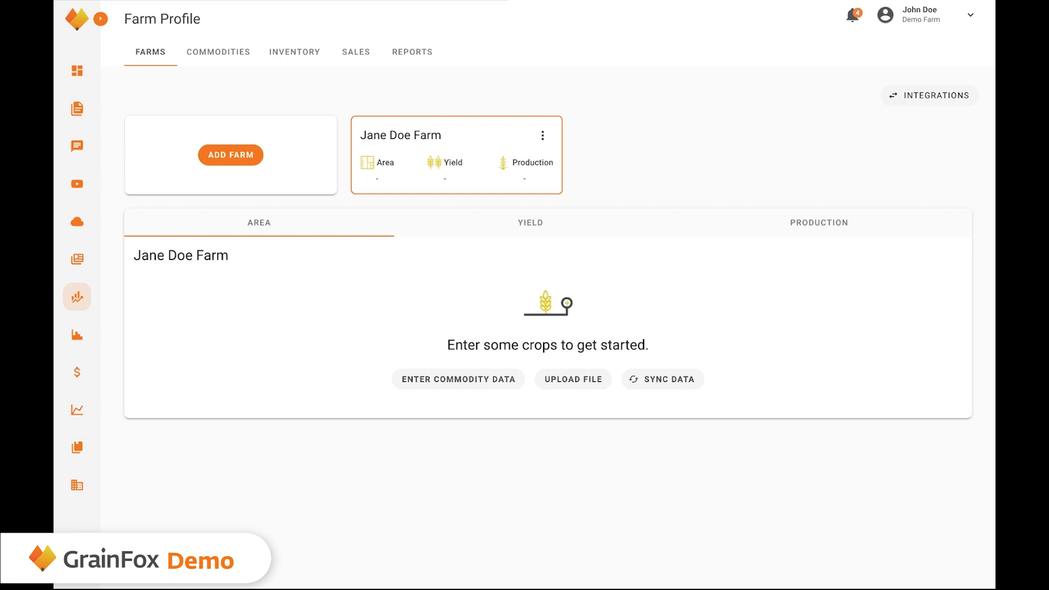
left_click(226, 61)
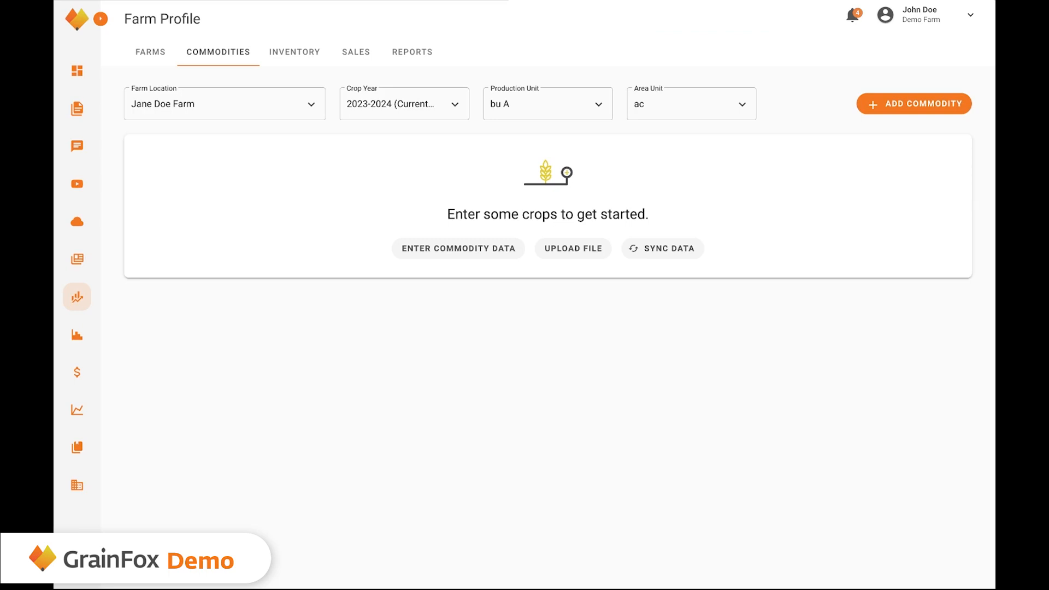
Start a new commodity entry for Jane Doe Farm with Canola Commodity as the crop.
left_click(895, 103)
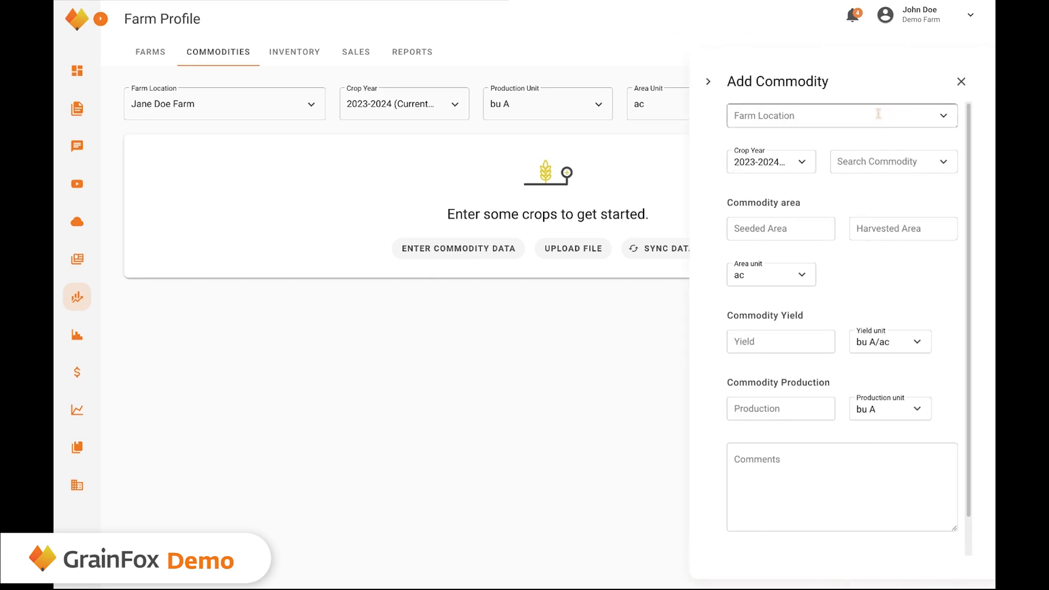
left_click(878, 113)
left_click(777, 177)
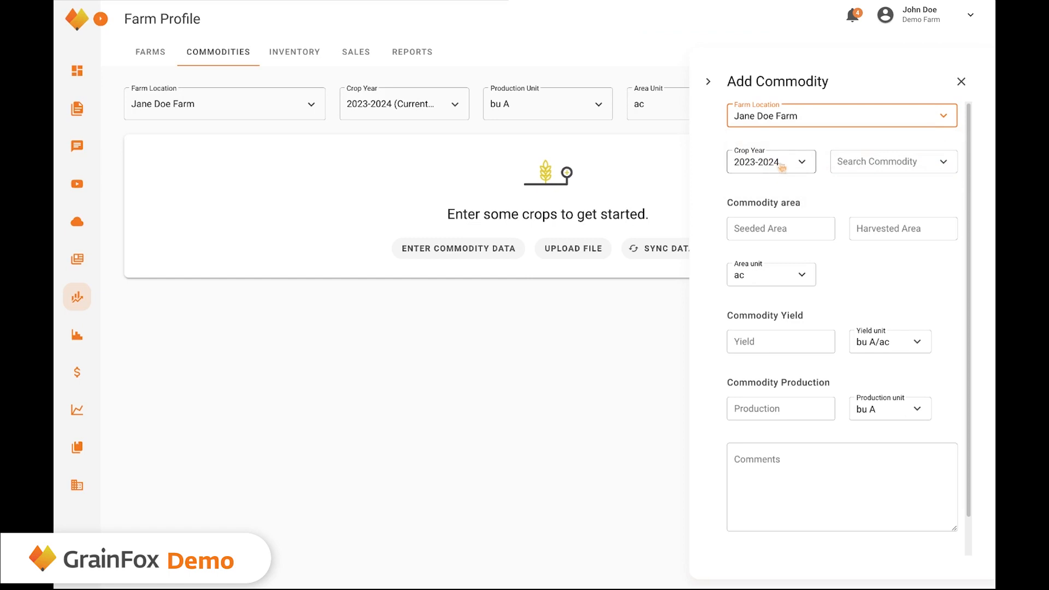
left_click(881, 162)
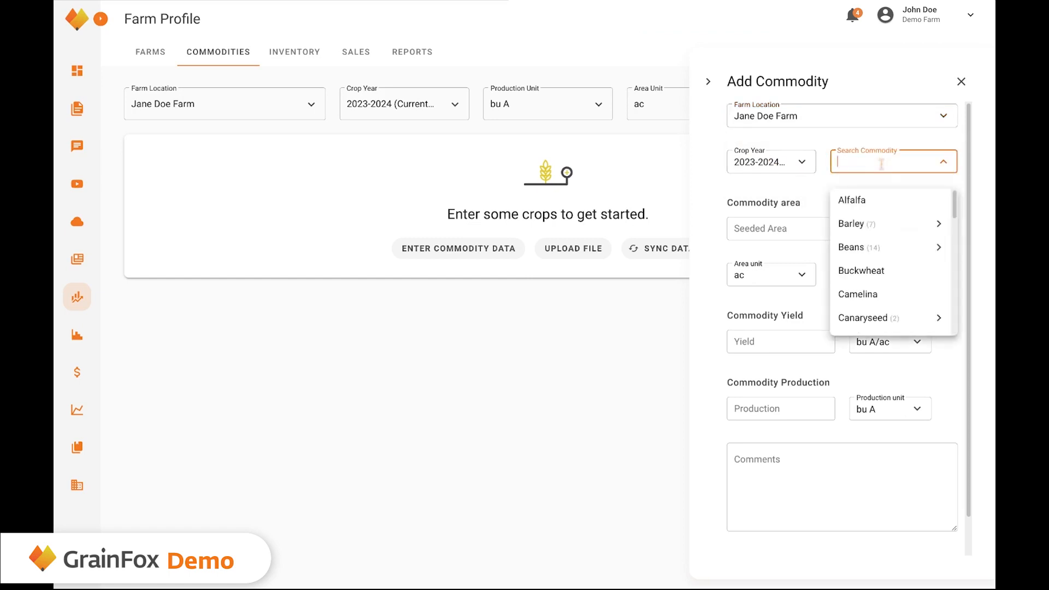
scroll(874, 262, "down", 2)
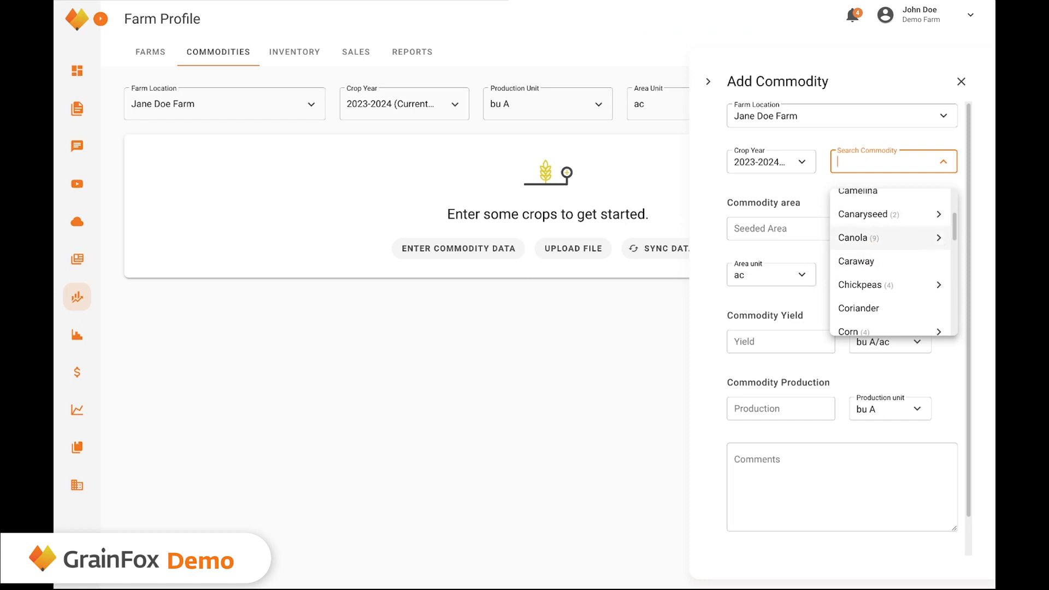
left_click(939, 239)
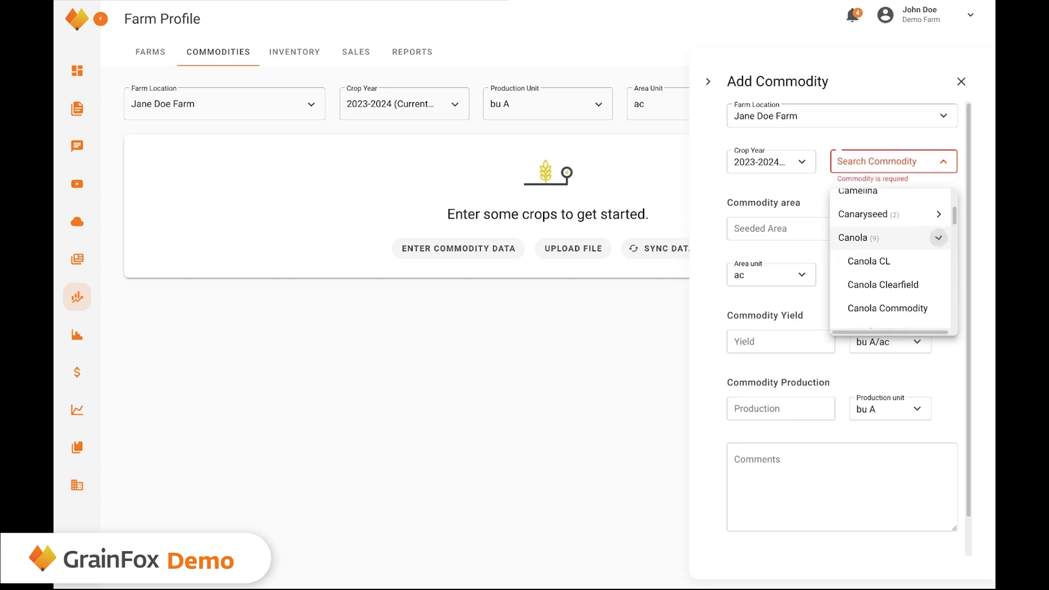
left_click(904, 308)
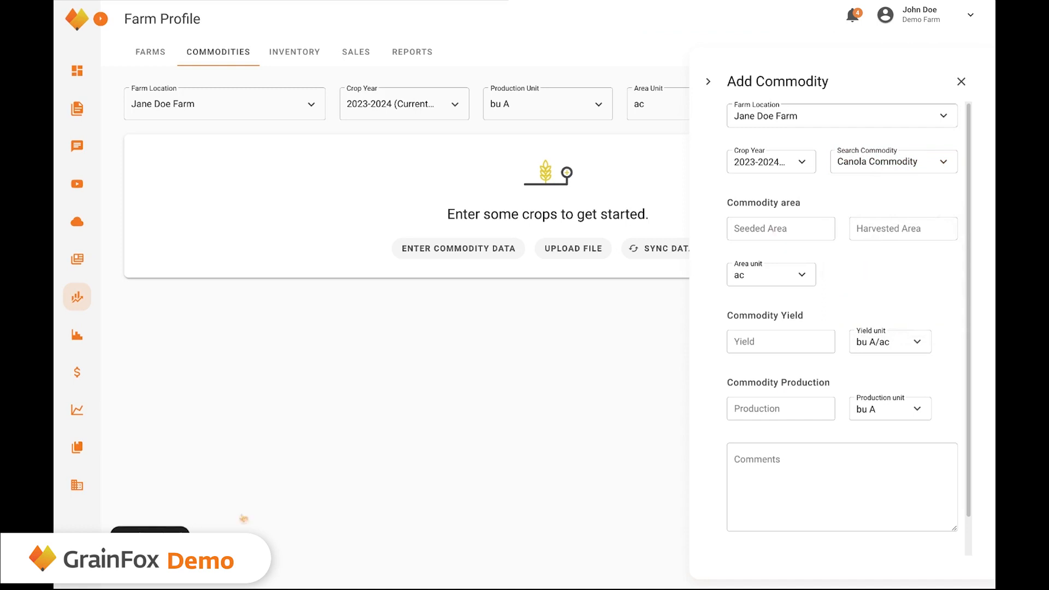
Enter 14000 seeded acres, 1400 harvested acres and a 39.71 yield.
left_click(779, 229)
type("14000")
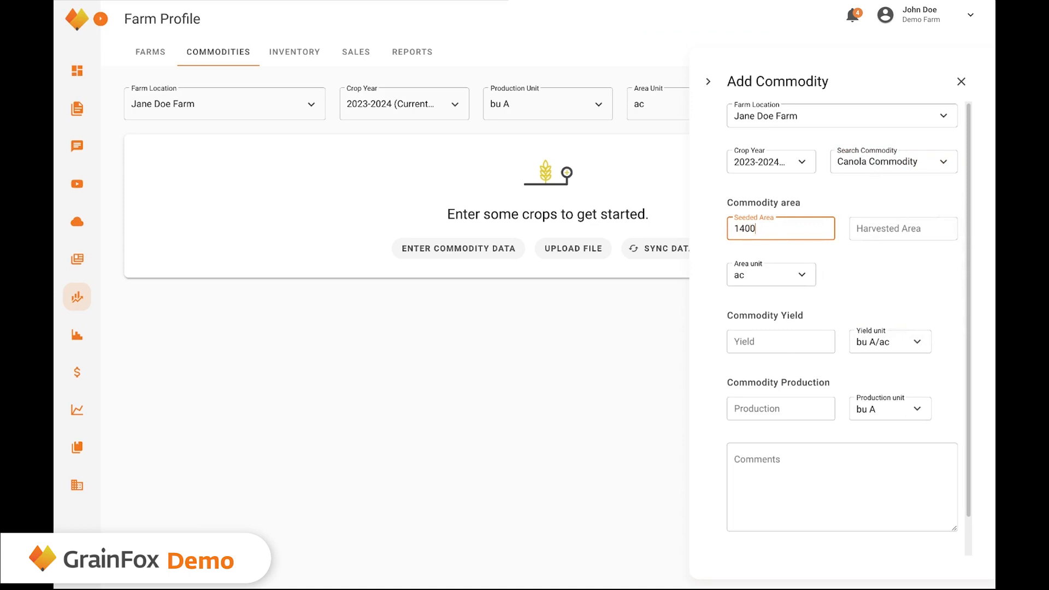
key("Tab")
type("1400")
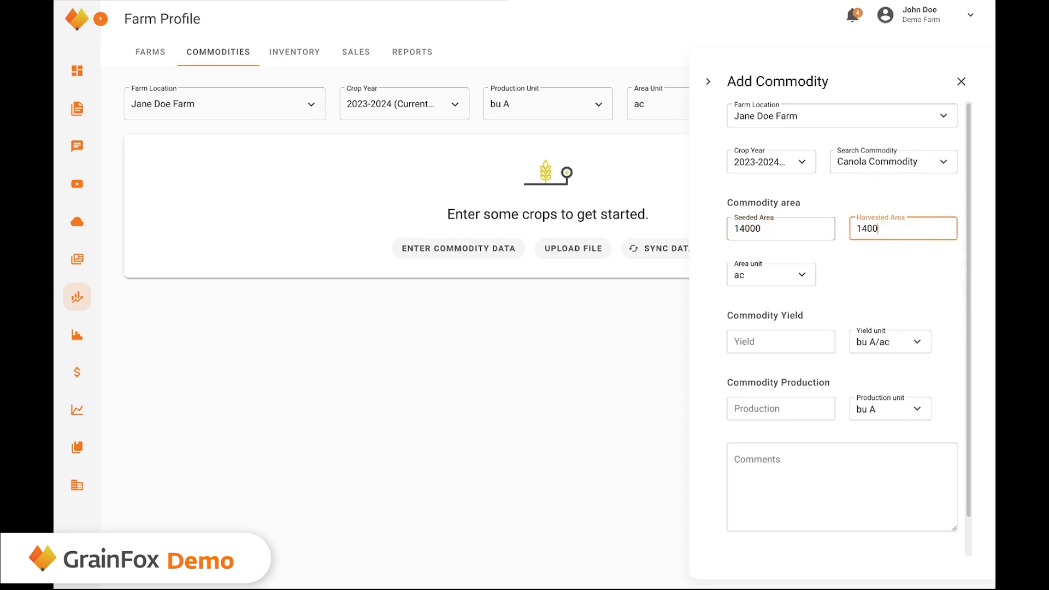
key("Tab")
key("Tab")
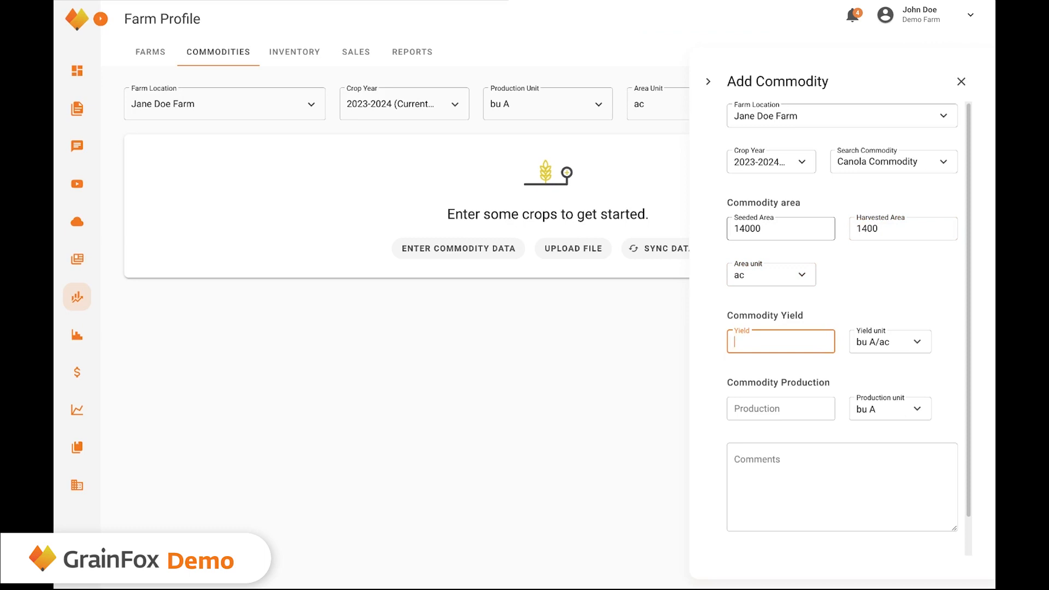
type("39.71")
key("Tab")
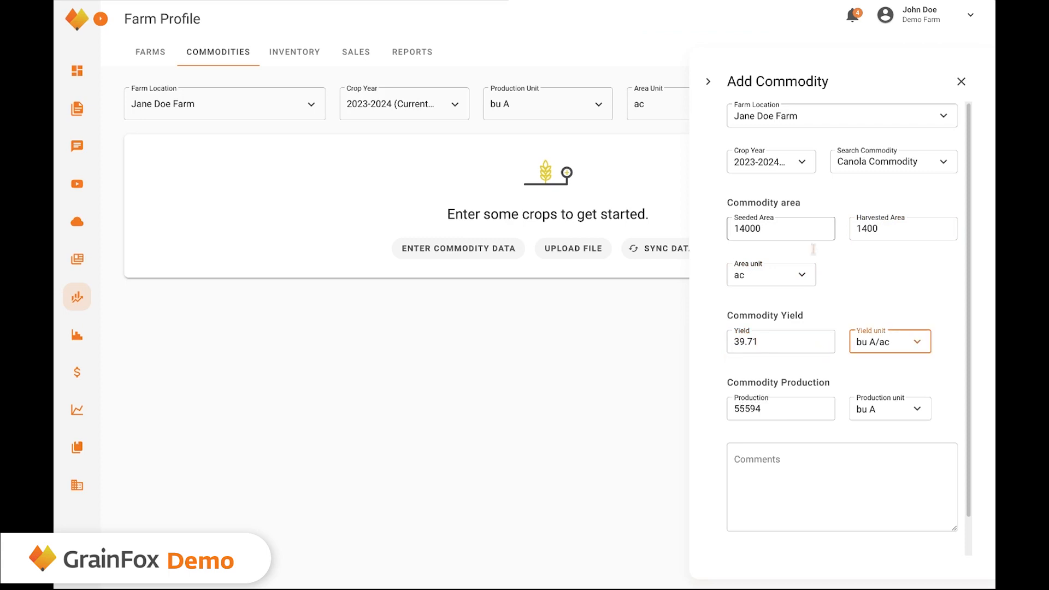
Correct the yield back to 39.71 so production reads 55594, then save and add new.
double_click(789, 343)
key("BackSpace")
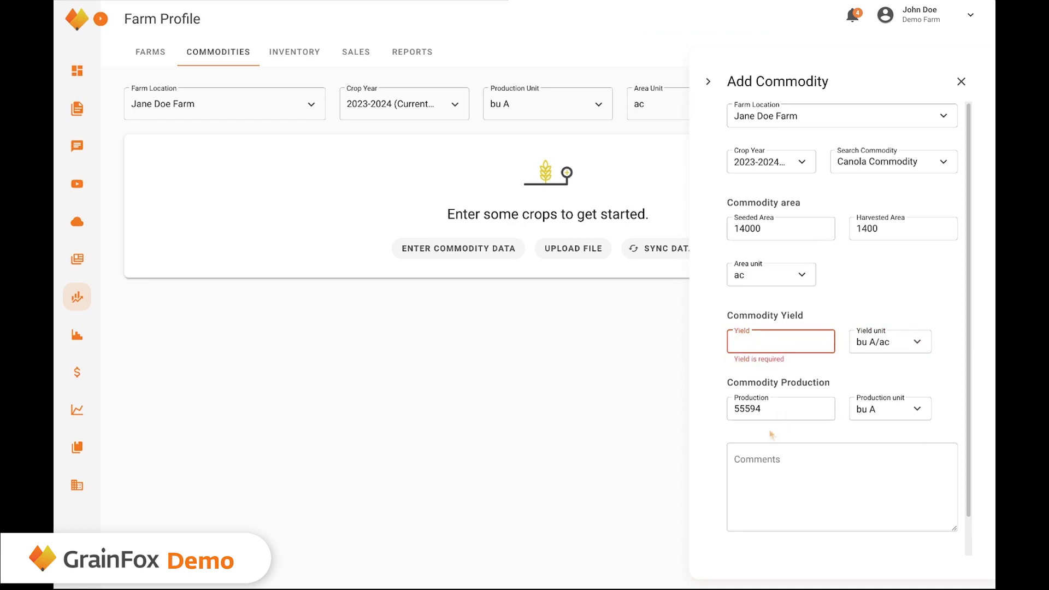
double_click(768, 409)
key("BackSpace")
type("5594")
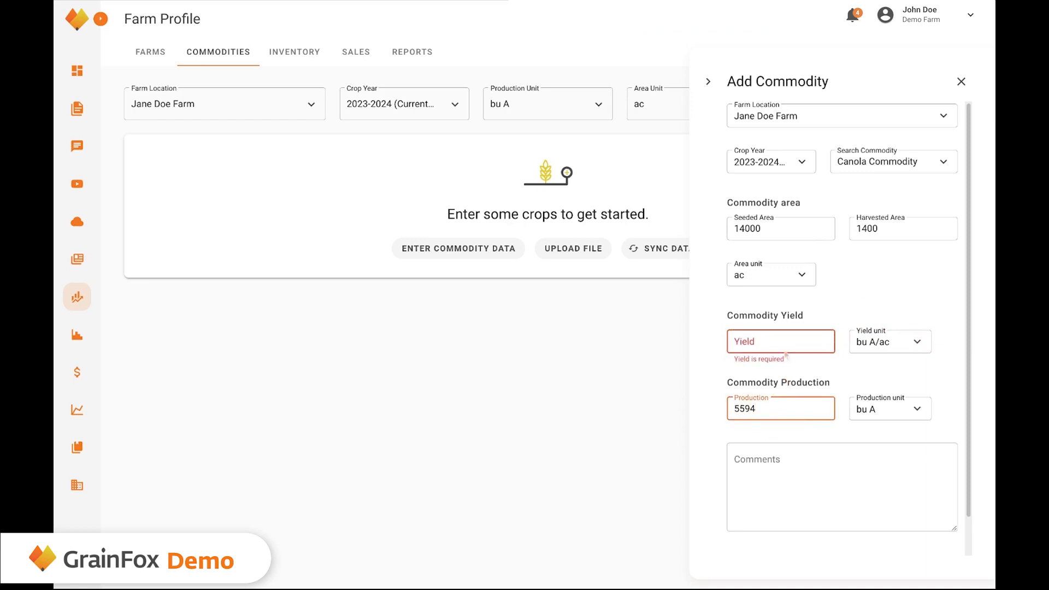
left_click(783, 343)
type("4")
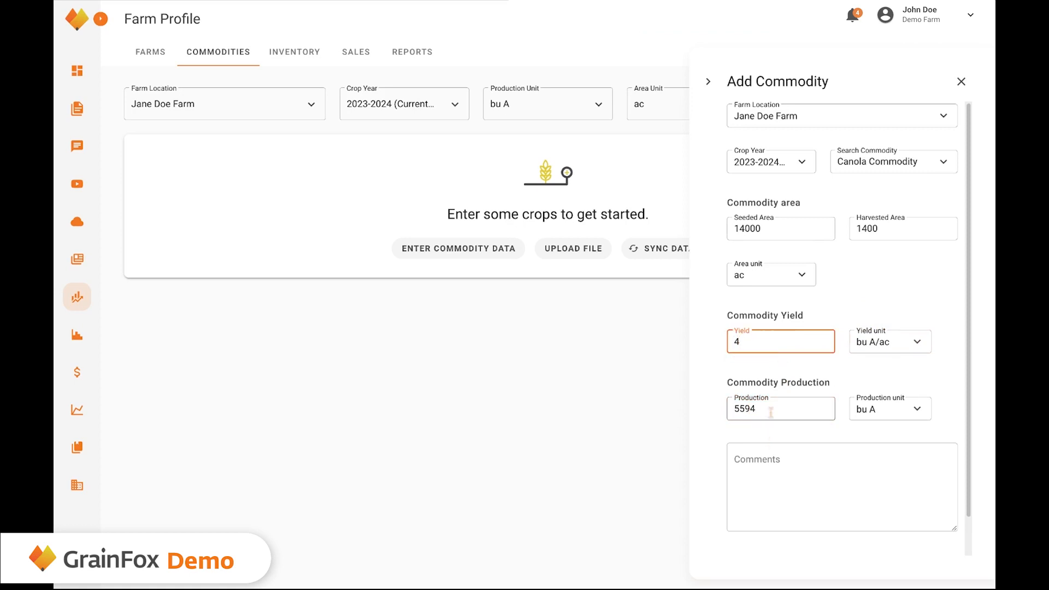
key("Tab")
key("BackSpace")
key("shift+Tab")
key("BackSpace")
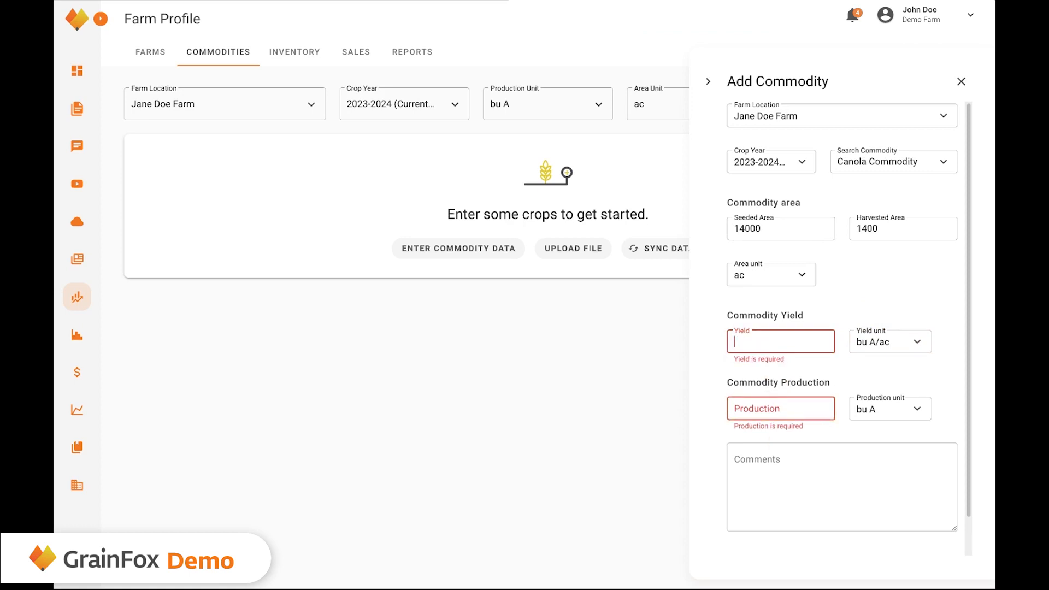
type("39.71")
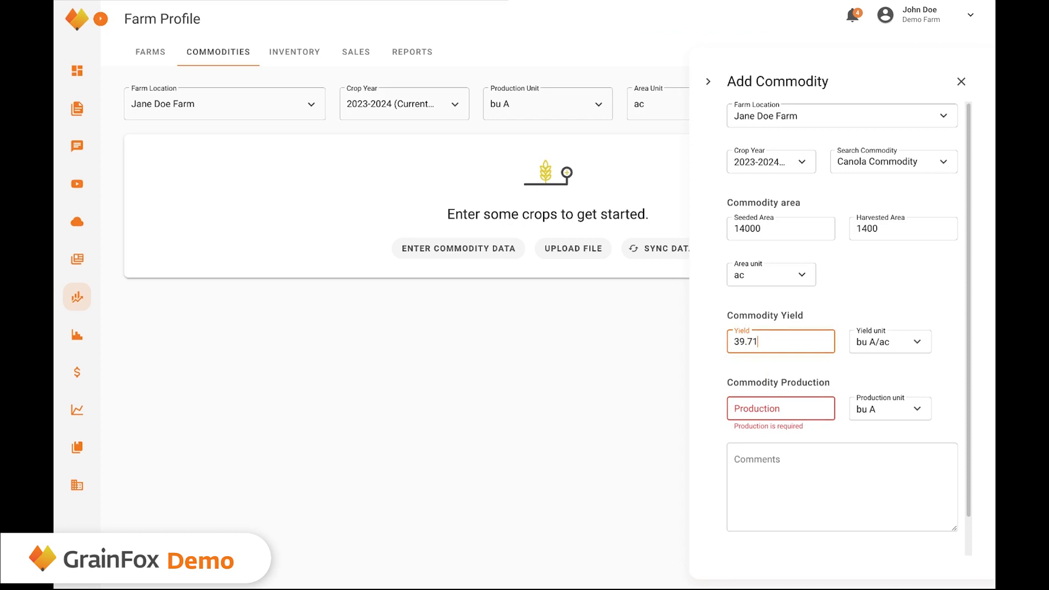
key("Tab")
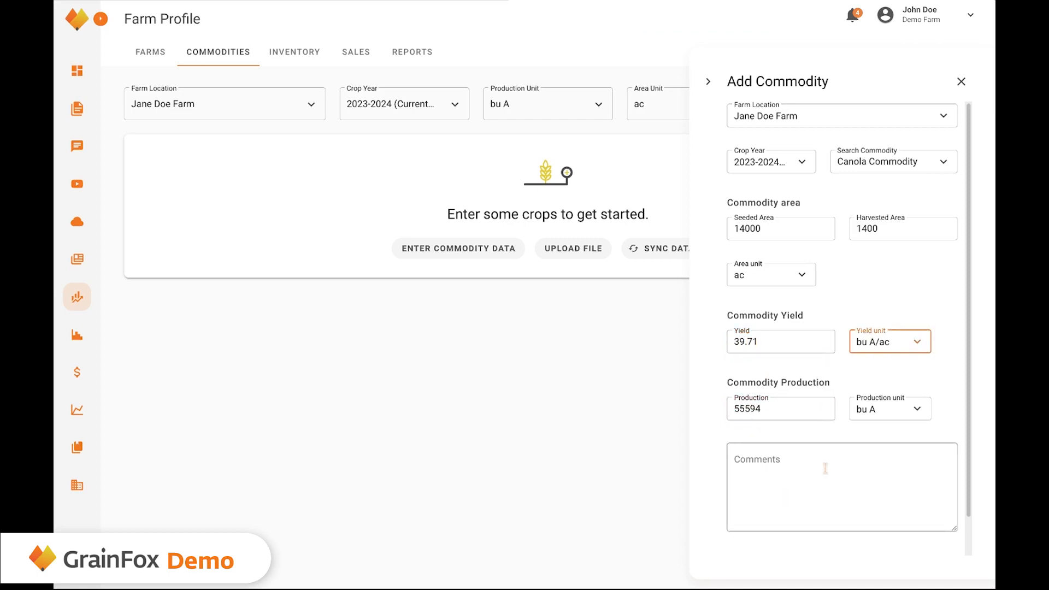
scroll(825, 468, "down", 2)
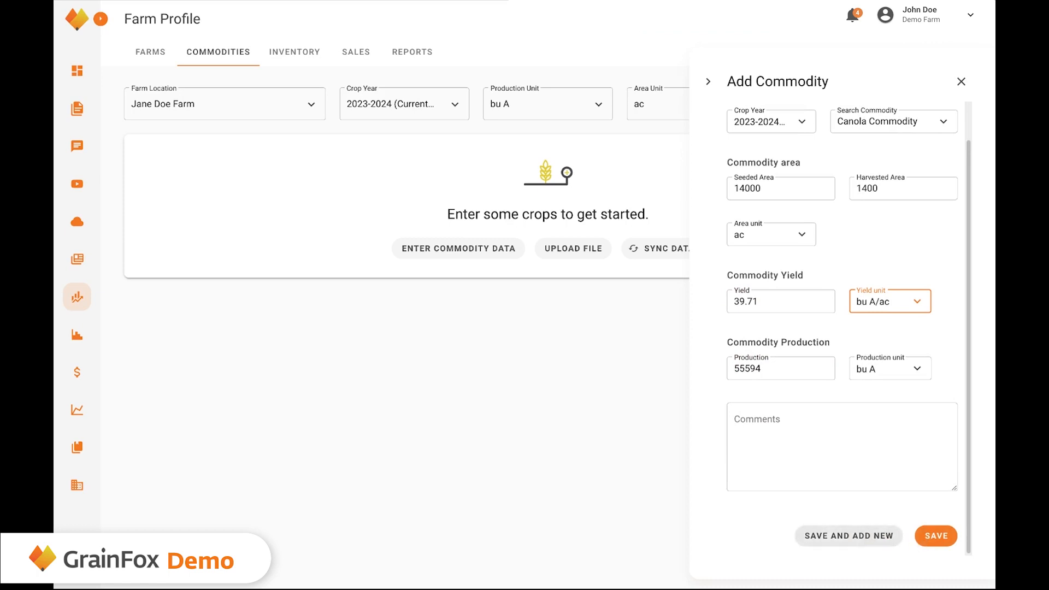
left_click(848, 536)
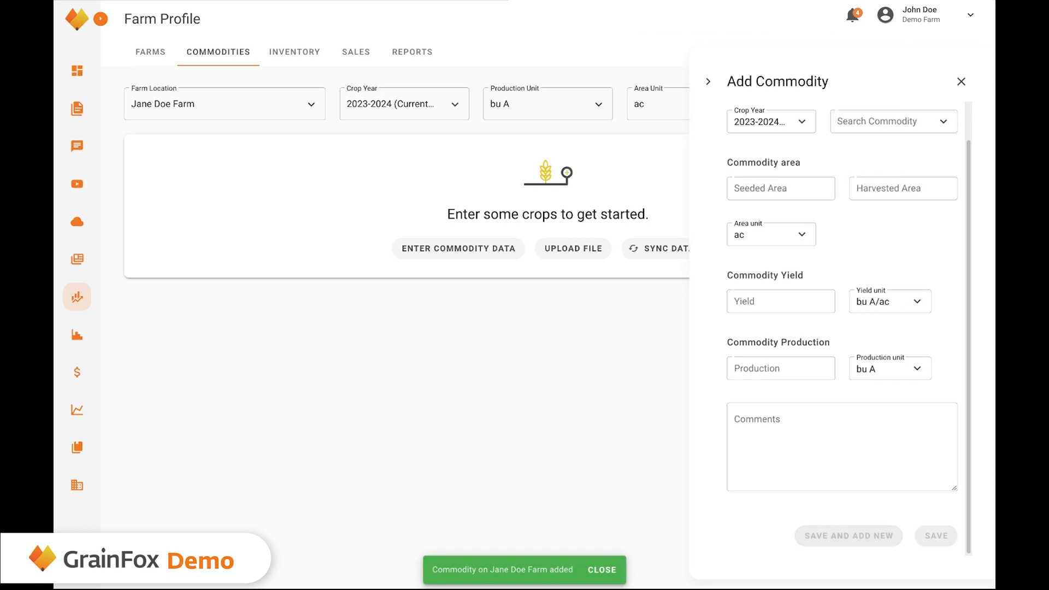
Choose Oats from the Oats group as the commodity.
left_click(910, 127)
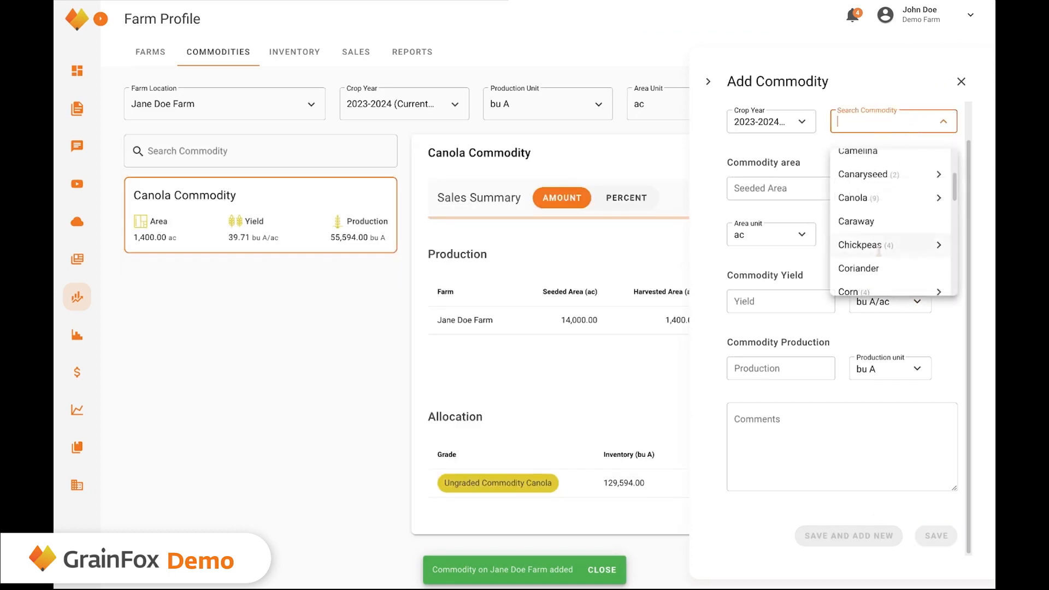
scroll(879, 252, "down", 10)
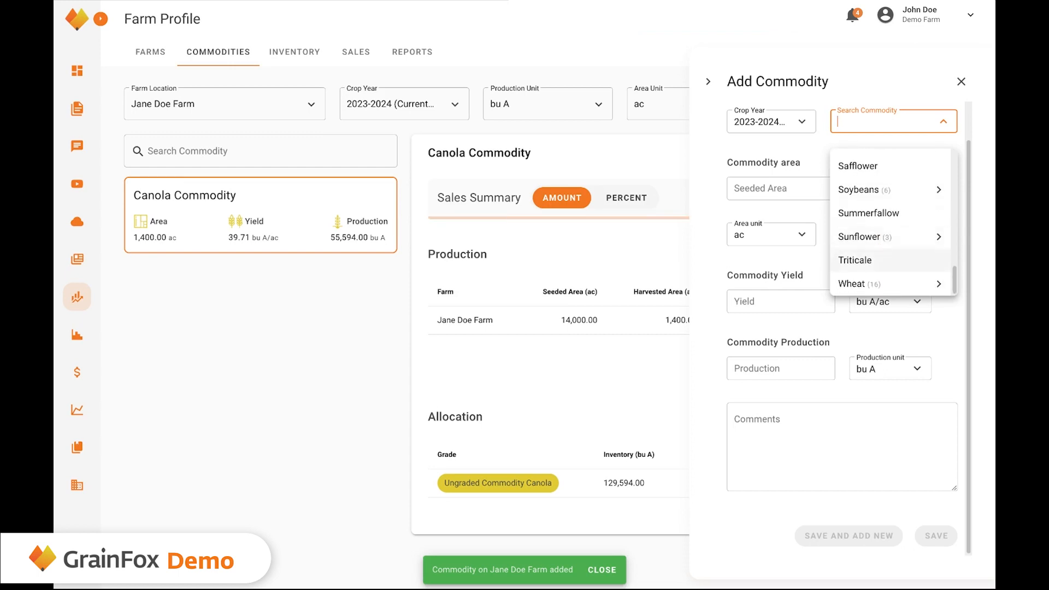
scroll(890, 199, "up", 3)
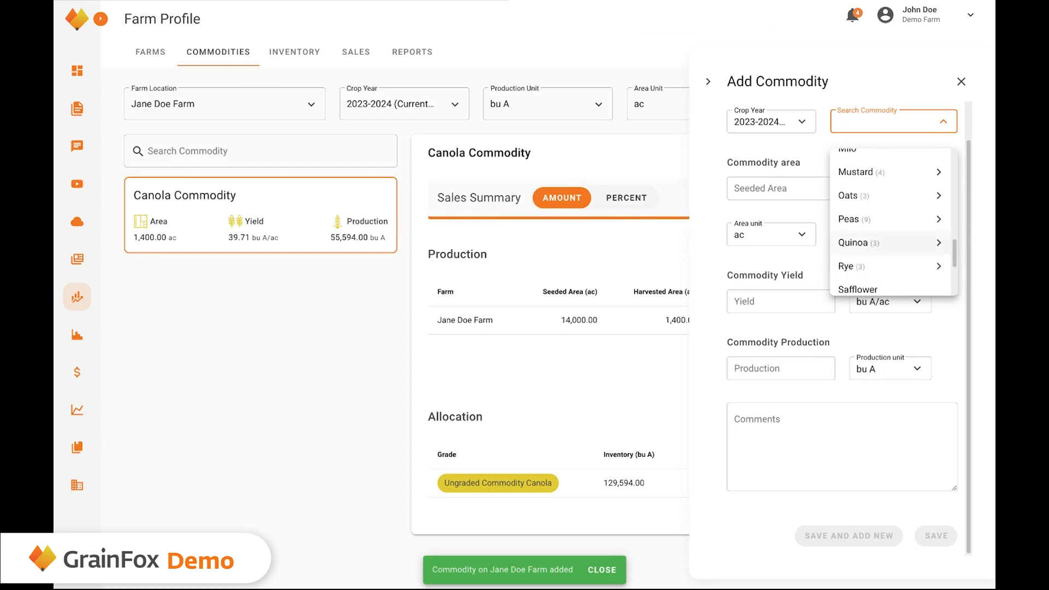
left_click(890, 199)
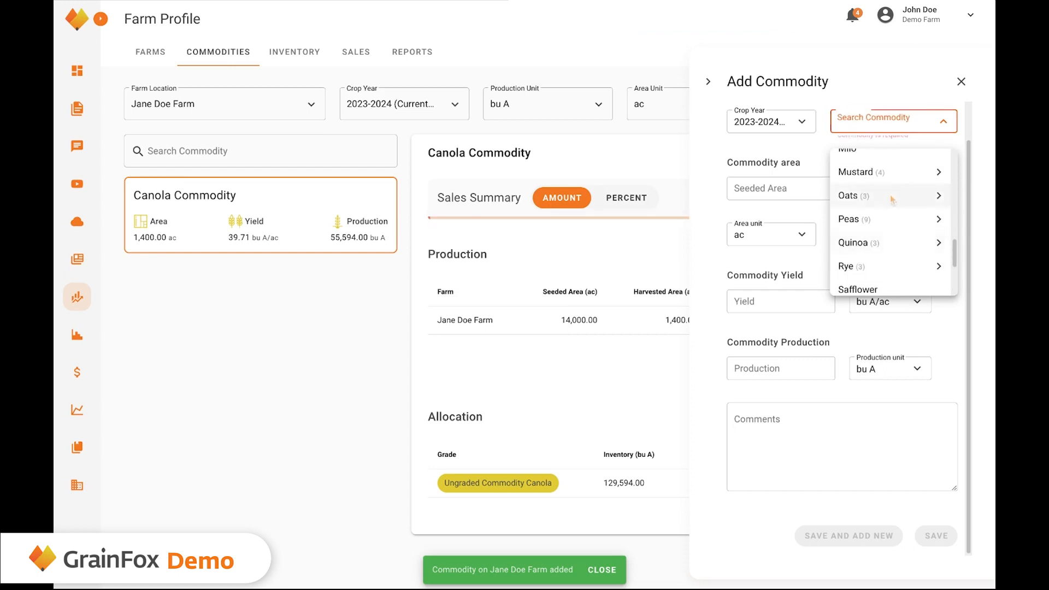
left_click(940, 196)
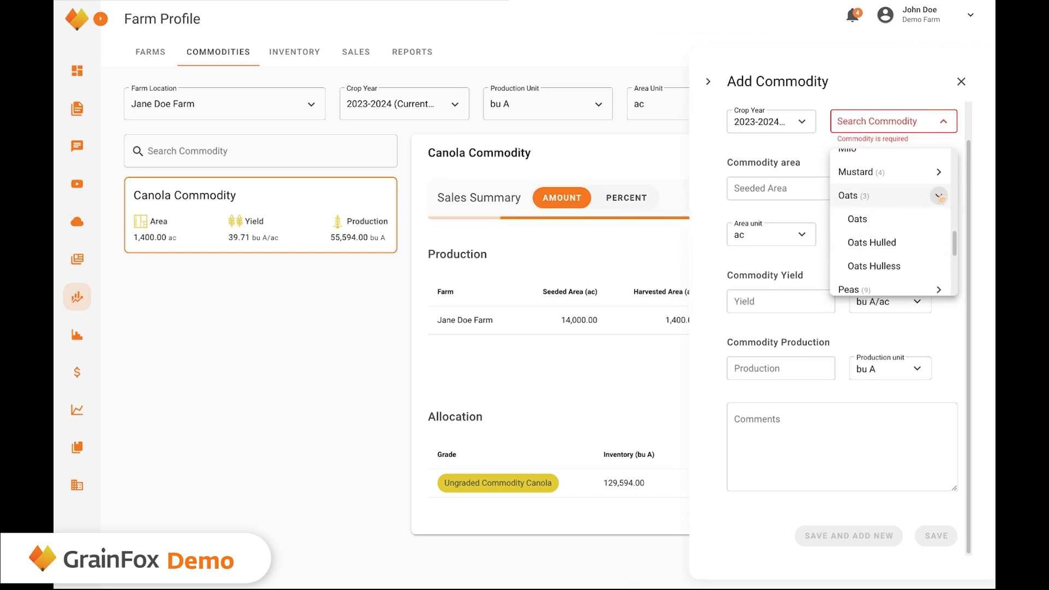
left_click(901, 223)
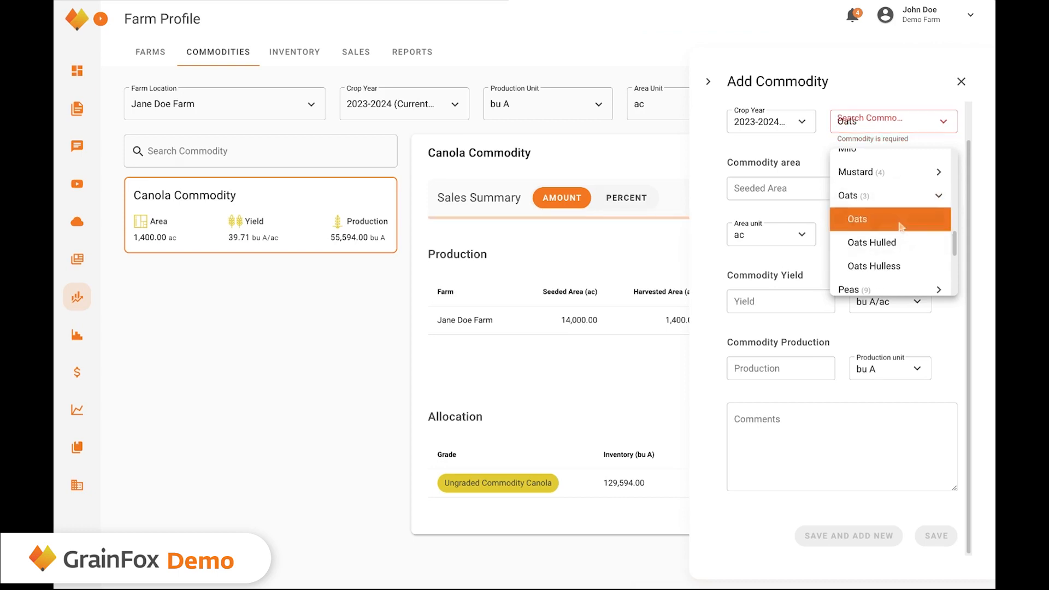
Enter 750 acres seeded and harvested with a 58.49 yield, giving 43867.5 bu.
left_click(801, 189)
type("75")
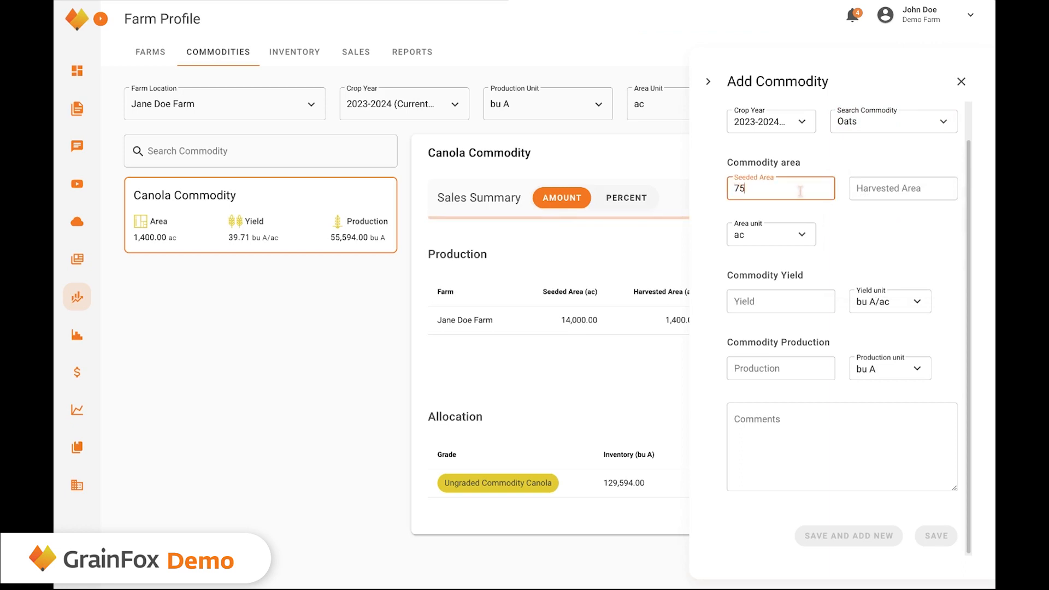
type("0")
key("Tab")
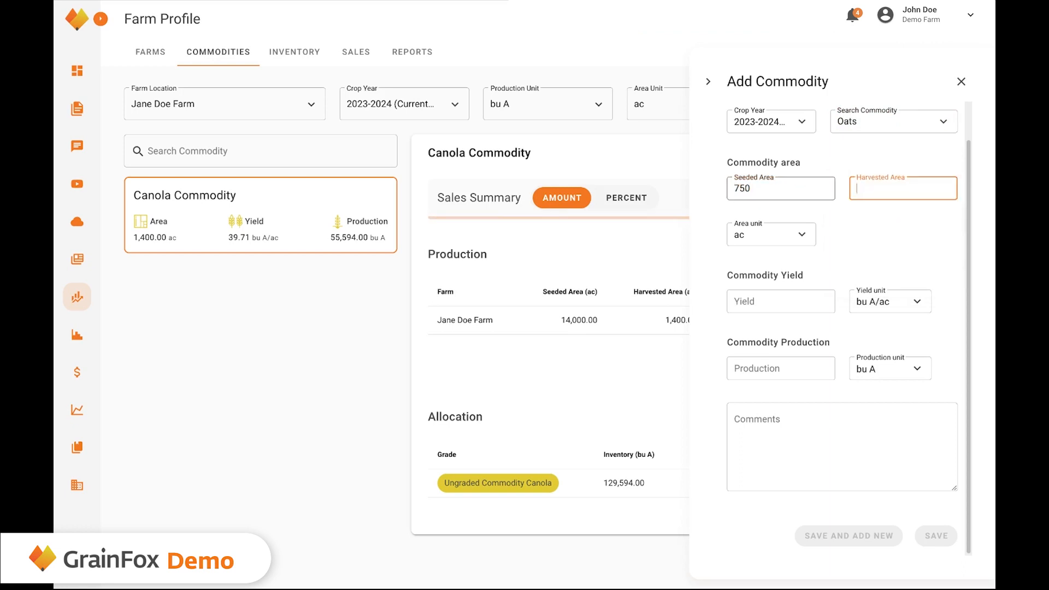
type("750")
key("Tab")
left_click(782, 299)
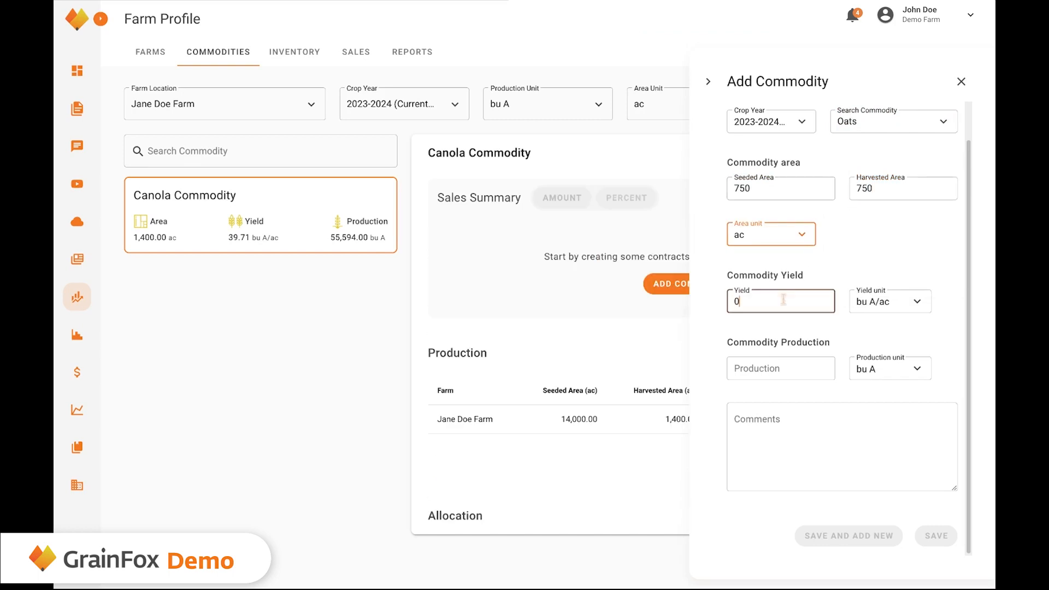
key("BackSpace")
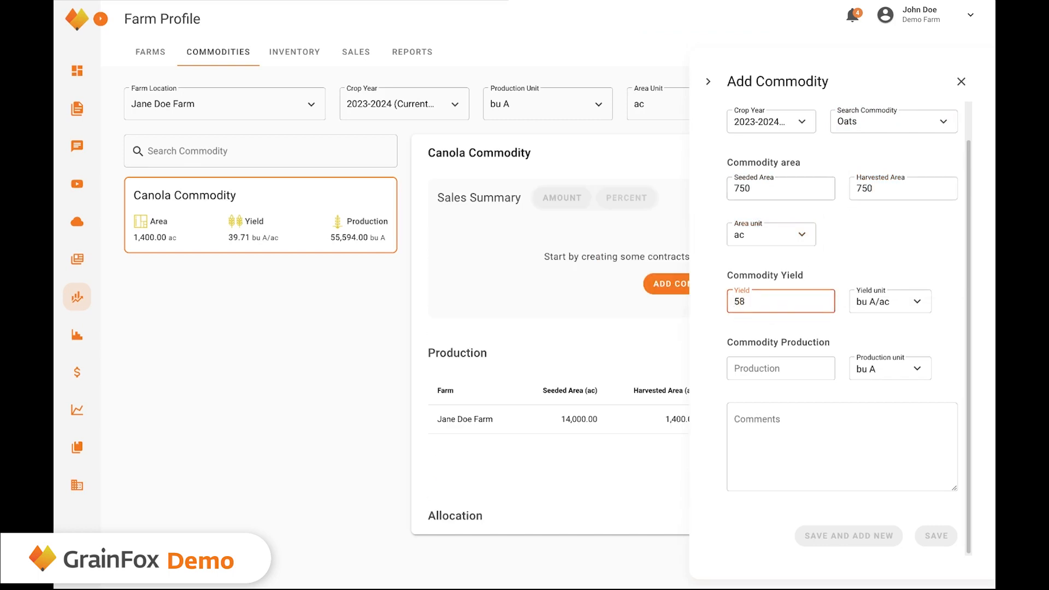
type("49")
key("Tab")
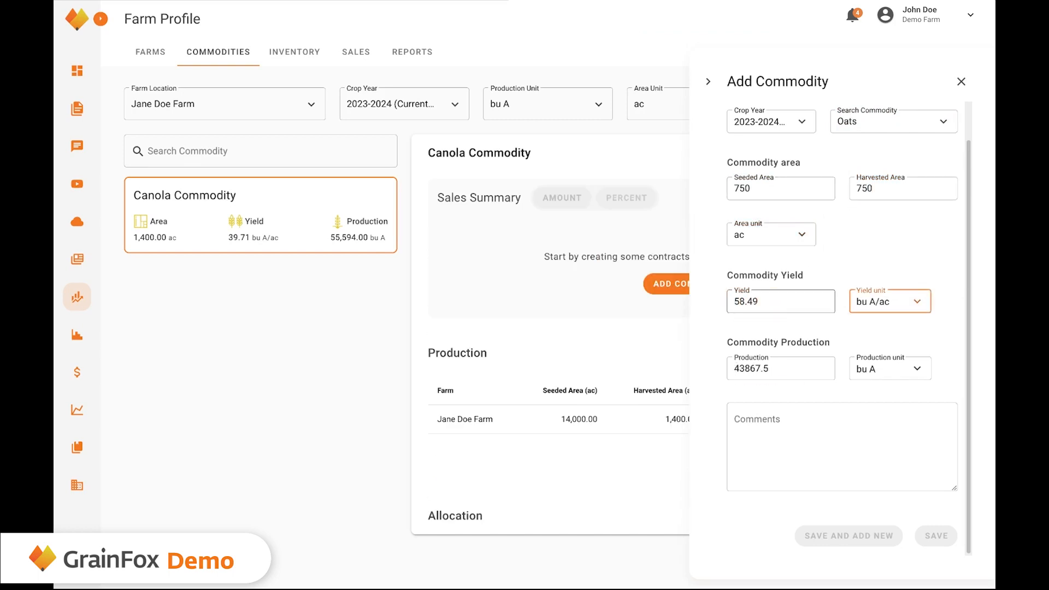
left_click(793, 441)
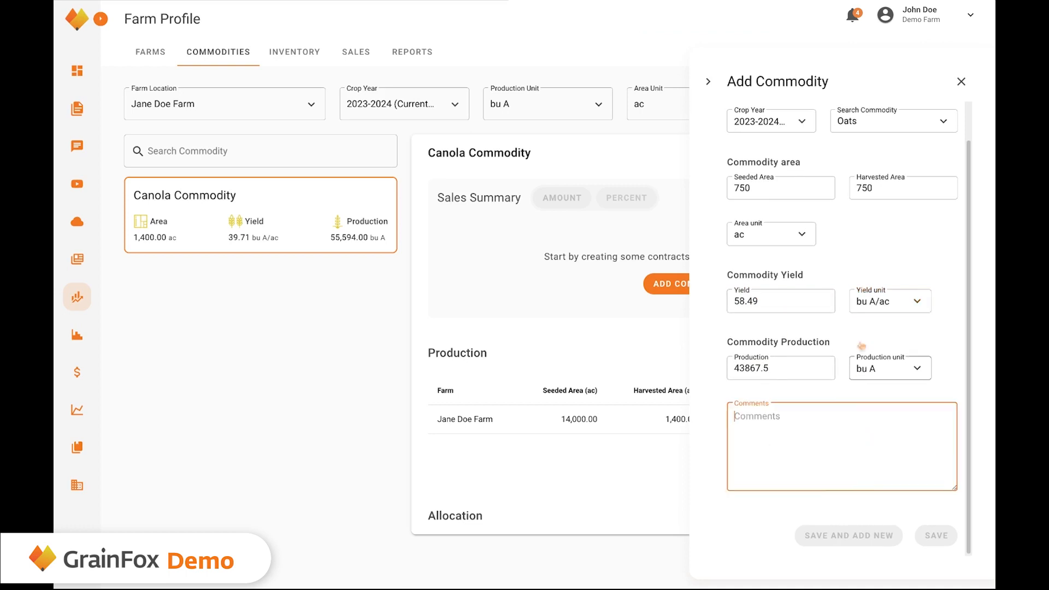
scroll(861, 244, "up", 1)
scroll(820, 486, "down", 1)
scroll(830, 405, "up", 1)
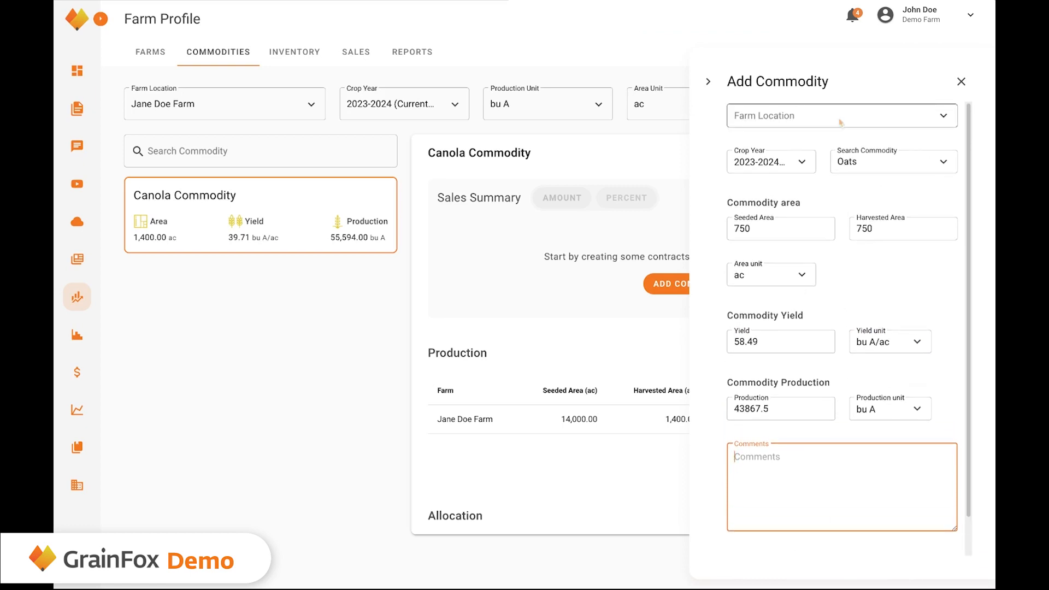
Assign the Oats entry to Jane Doe Farm, then save and add new.
left_click(809, 113)
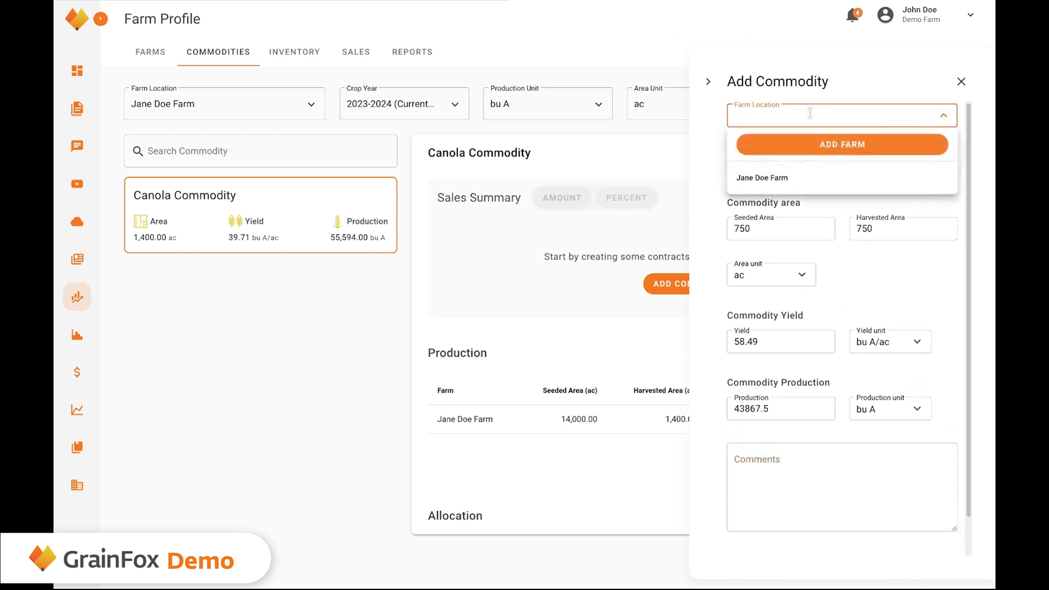
left_click(754, 178)
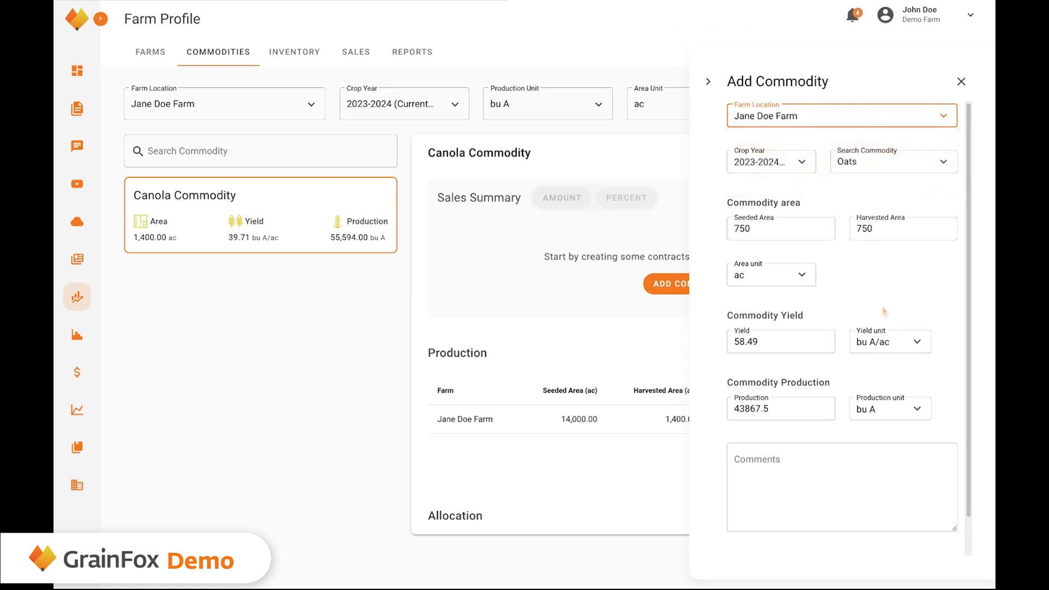
scroll(883, 314, "down", 1)
left_click(864, 542)
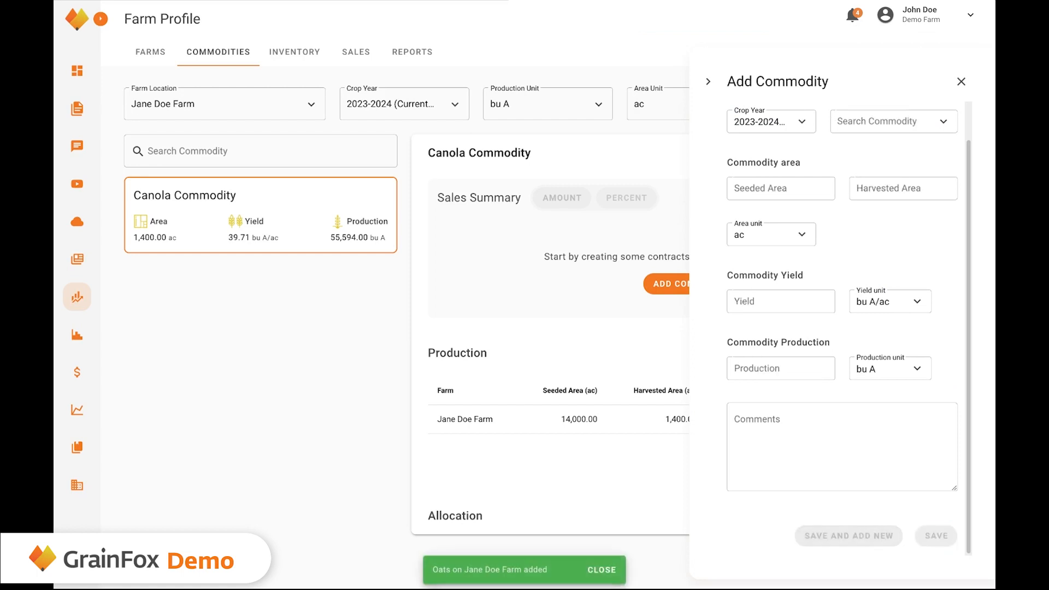
Start a Peas Yellow entry for Jane Doe Farm.
scroll(835, 123, "up", 1)
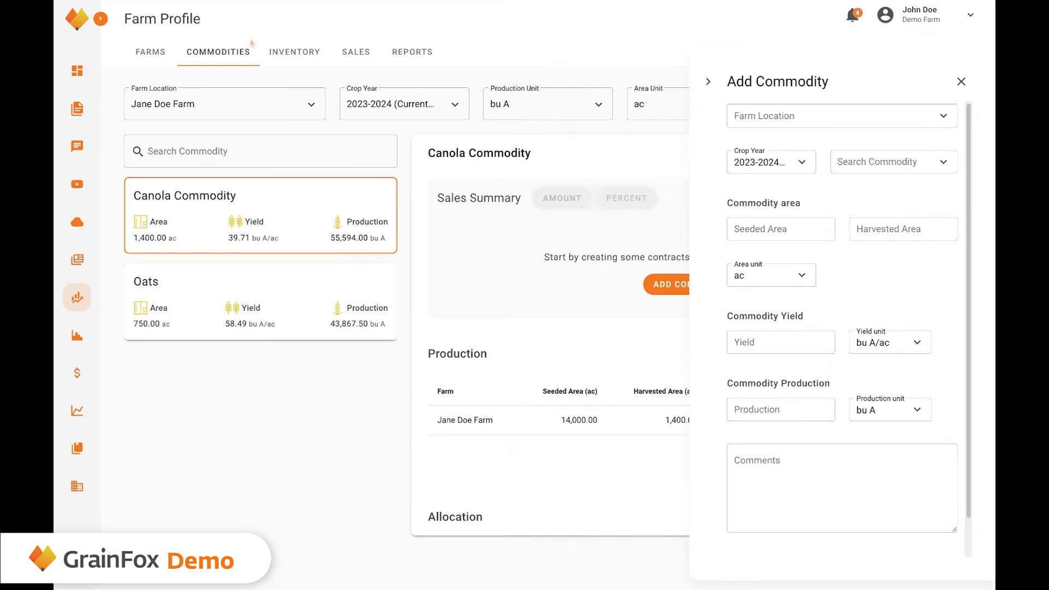
left_click(835, 123)
left_click(773, 178)
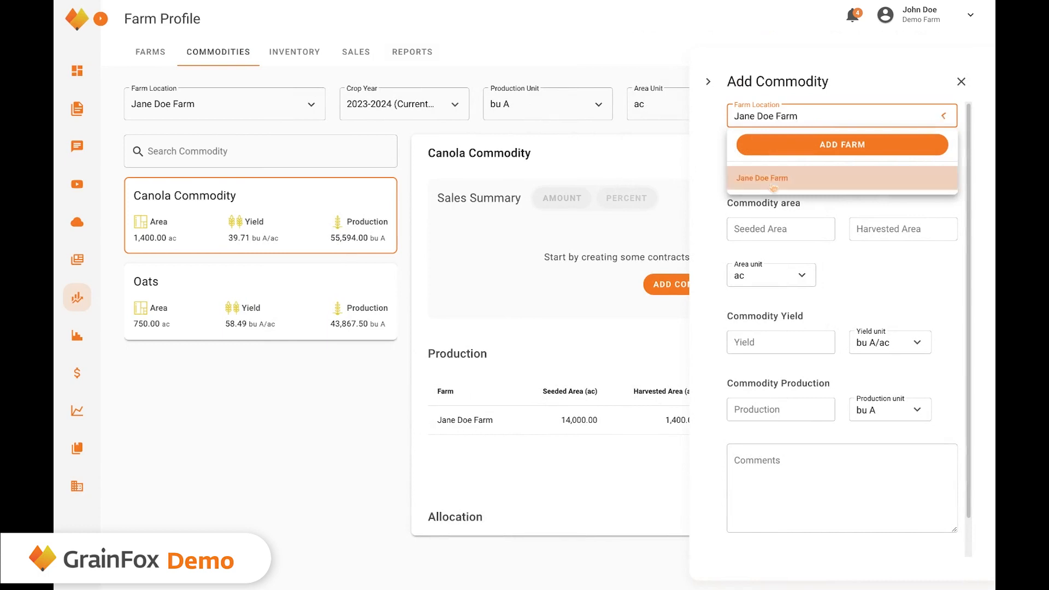
left_click(885, 161)
scroll(874, 262, "down", 3)
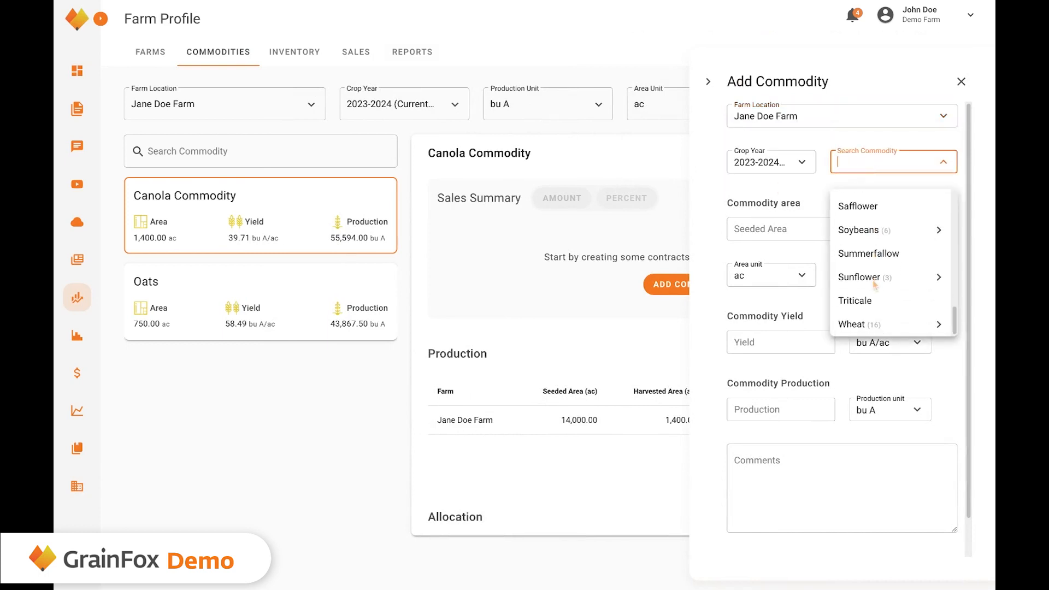
scroll(874, 283, "up", 3)
left_click(938, 262)
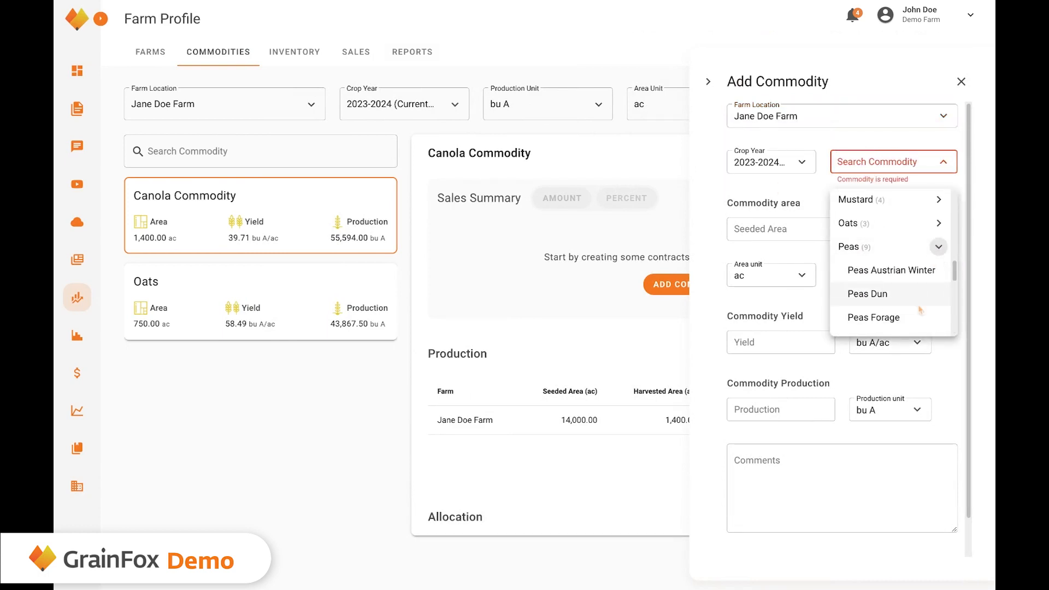
scroll(920, 310, "down", 4)
left_click(864, 256)
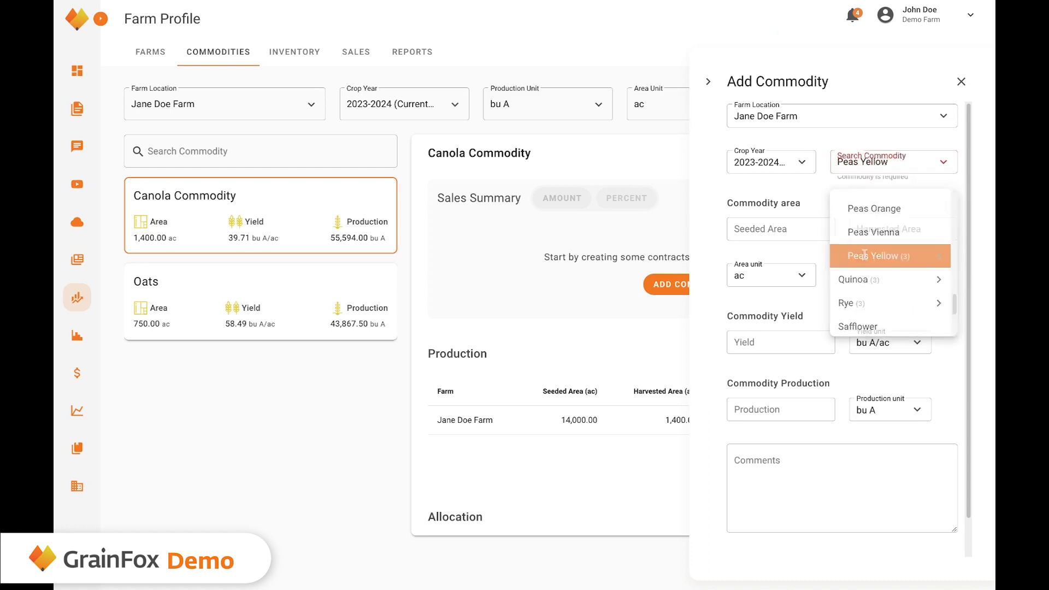
Enter 300 acres seeded and harvested, 50 yield and 15000 bu production, then save and add new.
left_click(779, 229)
type("300")
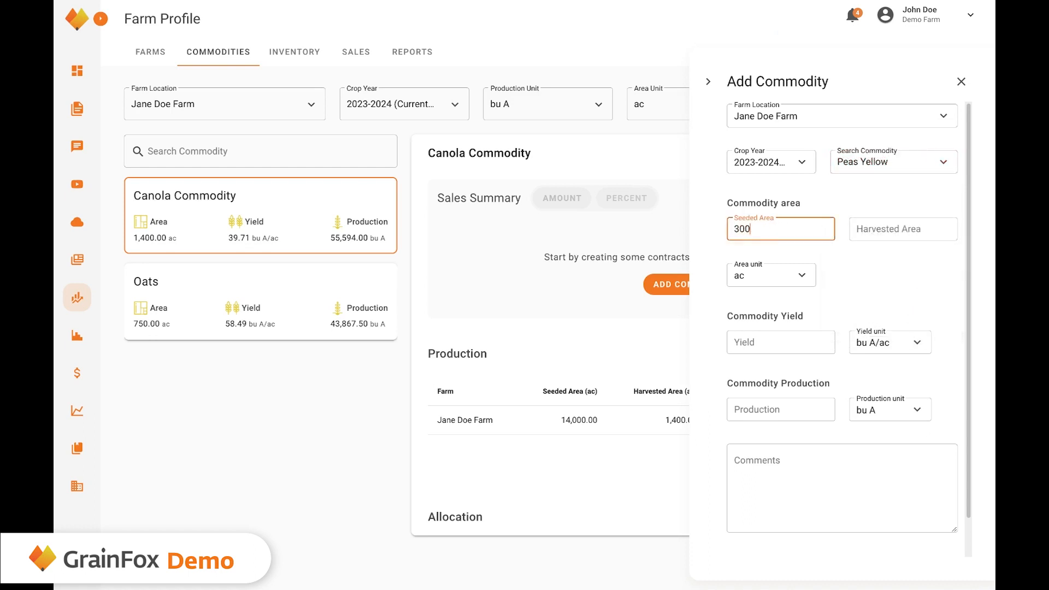
key("Tab")
type("300")
key("Tab")
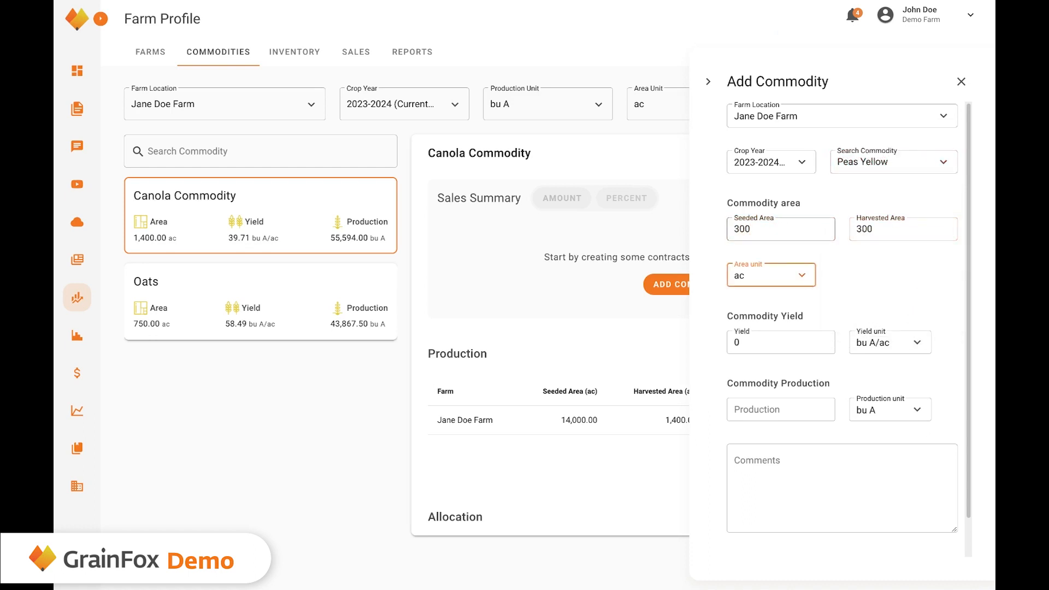
left_click(764, 342)
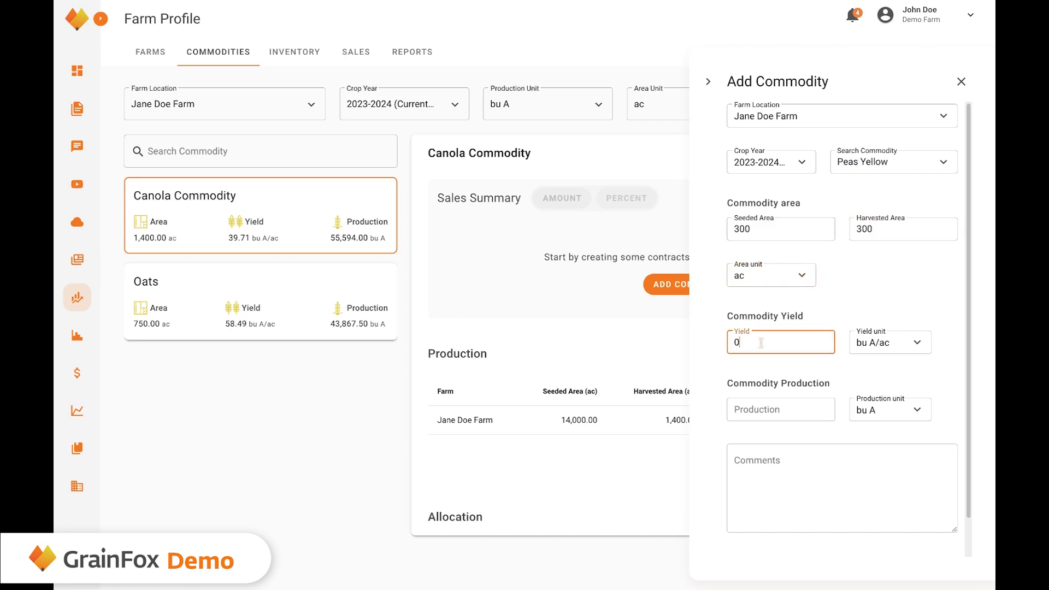
key("BackSpace")
type("50")
left_click(756, 407)
type("15000")
left_click(770, 458)
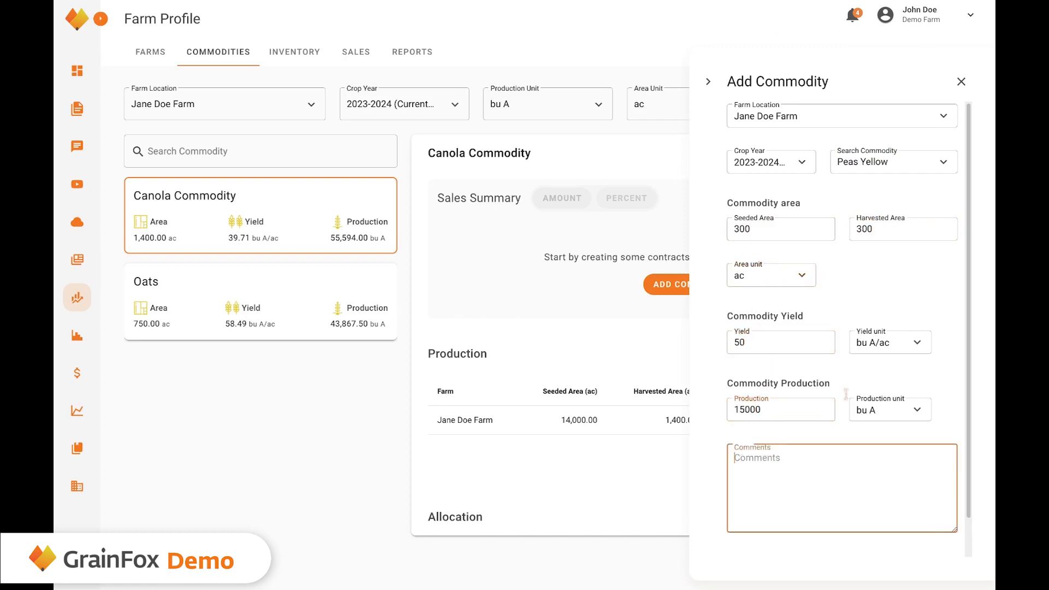
scroll(868, 513, "down", 1)
left_click(856, 537)
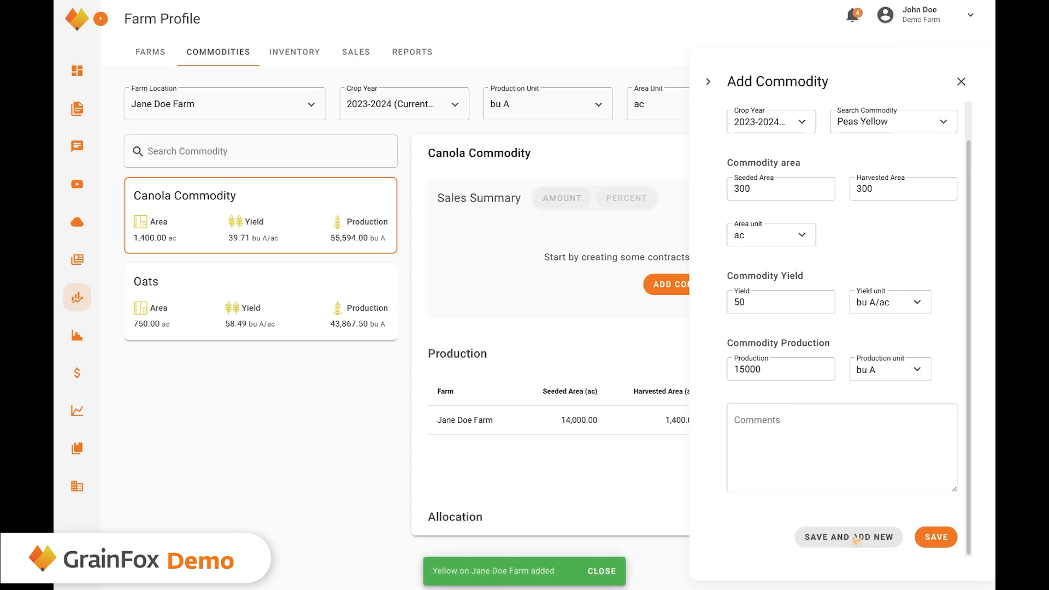
scroll(814, 139, "up", 1)
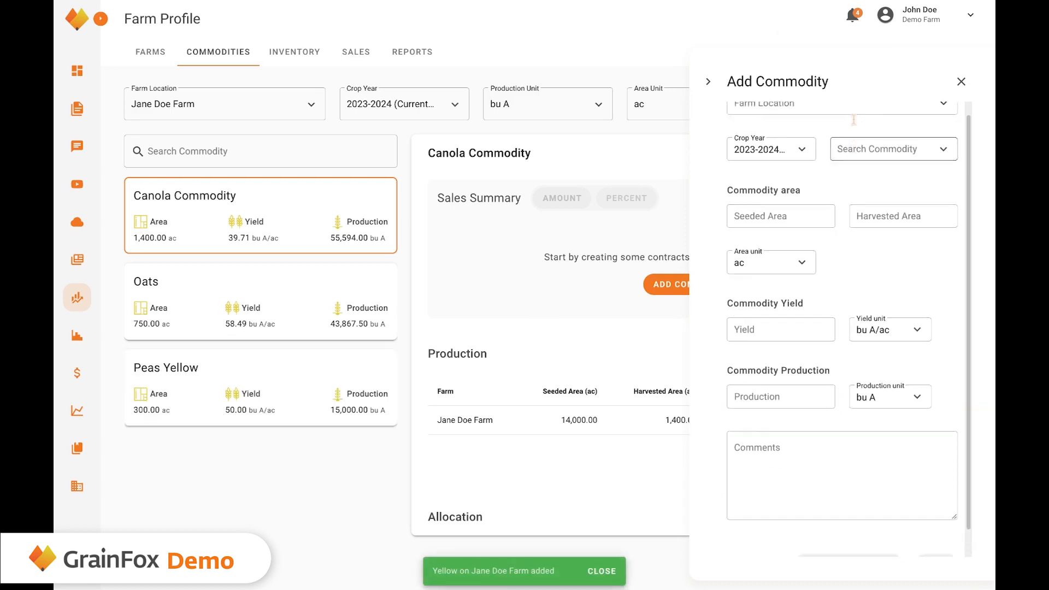
Start a Wheat CWRS entry for Jane Doe Farm.
left_click(852, 117)
left_click(795, 180)
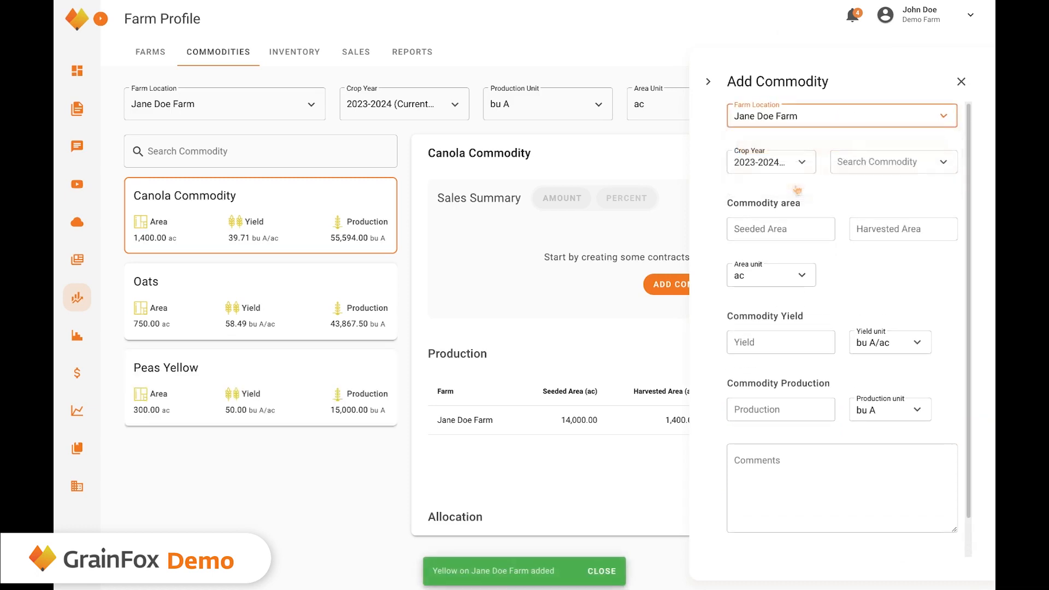
left_click(864, 164)
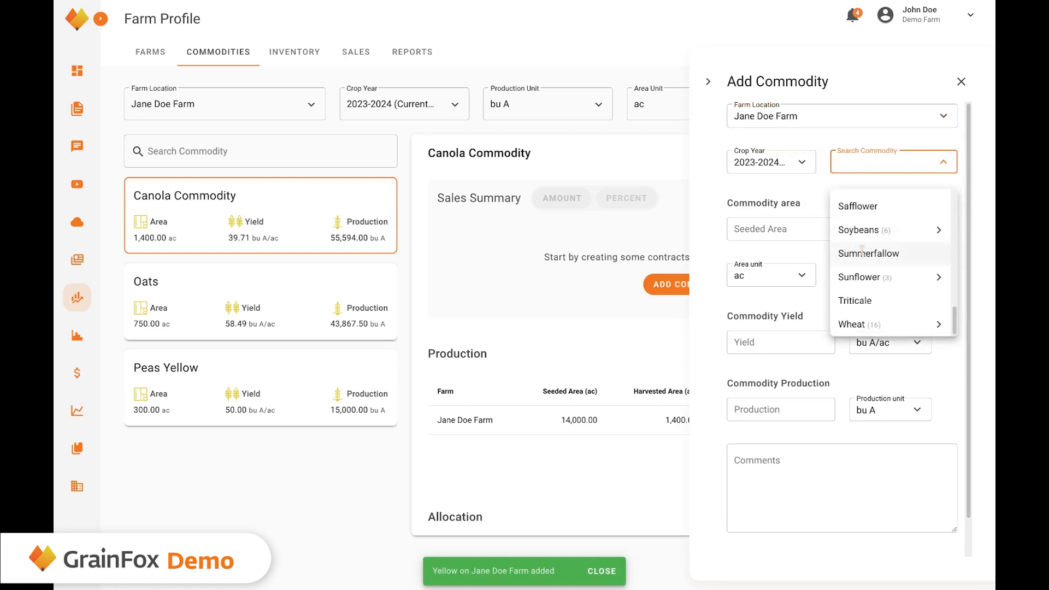
left_click(861, 326)
left_click(939, 325)
scroll(941, 327, "down", 4)
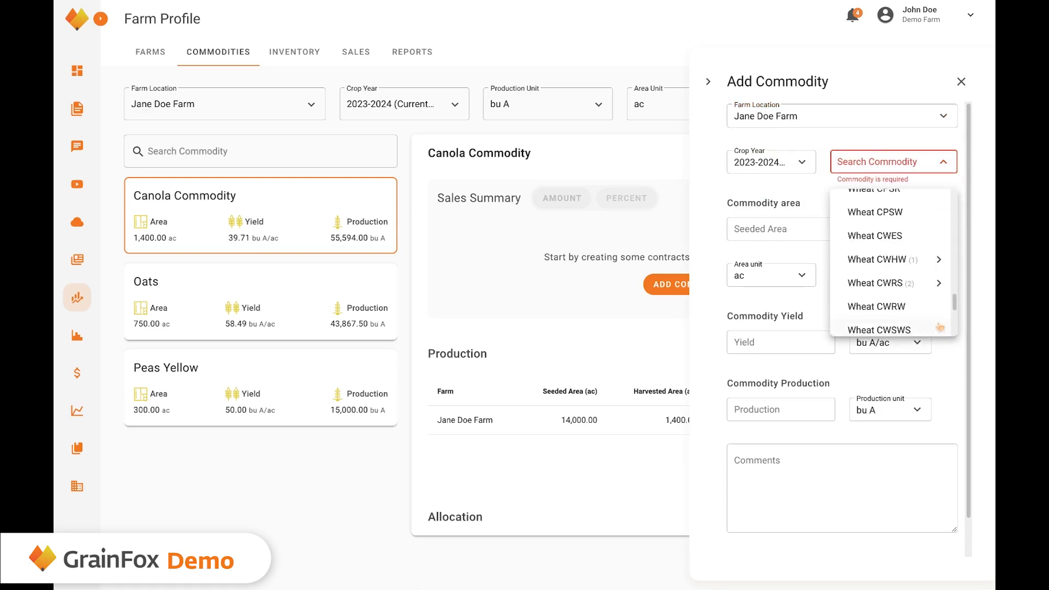
scroll(923, 320, "up", 1)
scroll(907, 315, "down", 1)
left_click(872, 270)
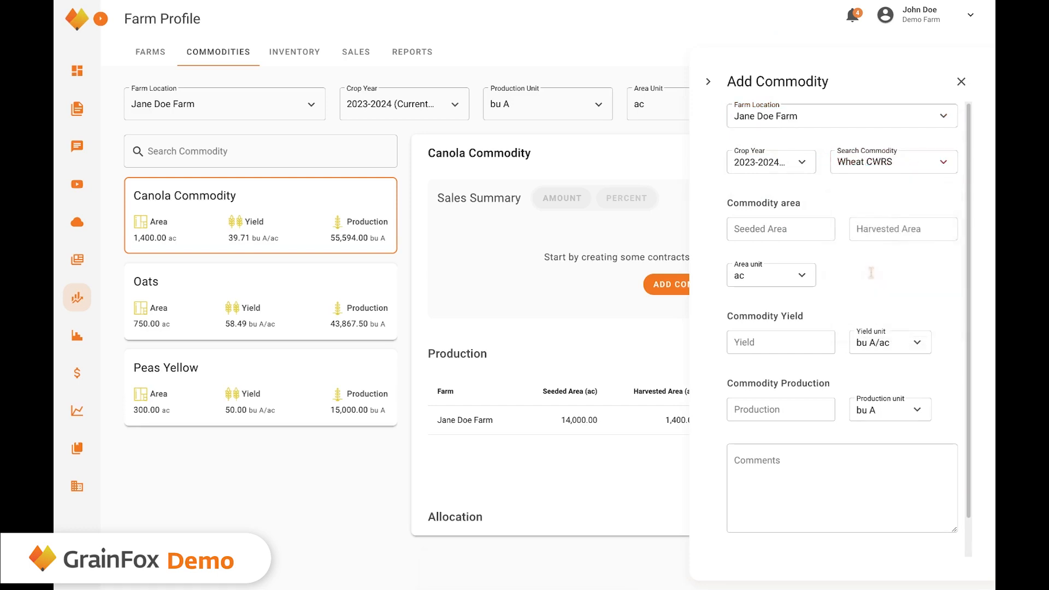
Enter 1000 acres seeded and harvested with a 62.60 yield, then save.
left_click(809, 231)
type("1.00")
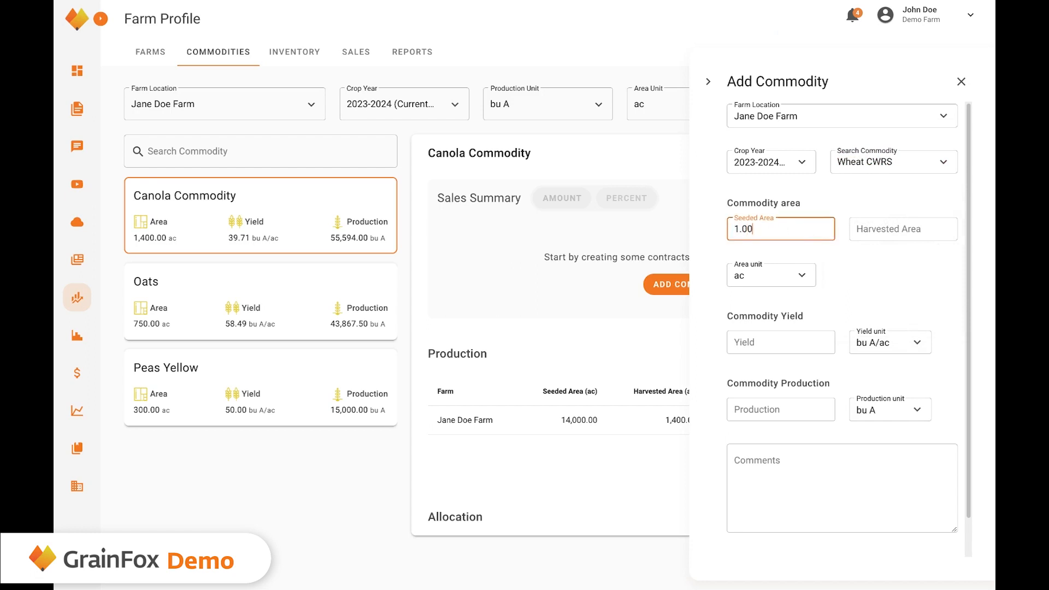
key("BackSpace")
key("BackSpace")
key("BackSpace")
type("000")
key("Tab")
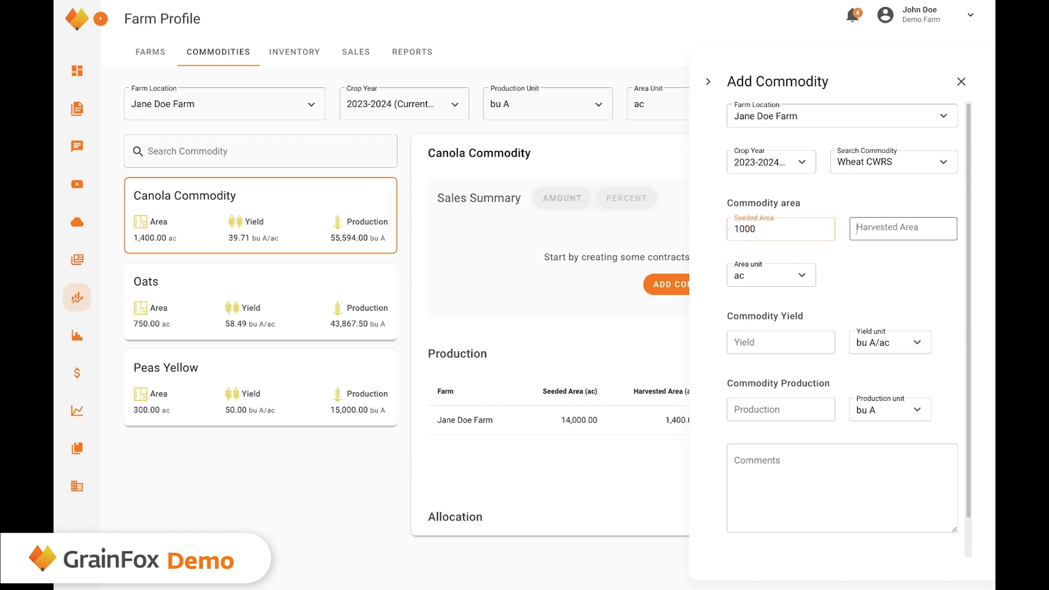
type("1000")
left_click(789, 350)
type("0")
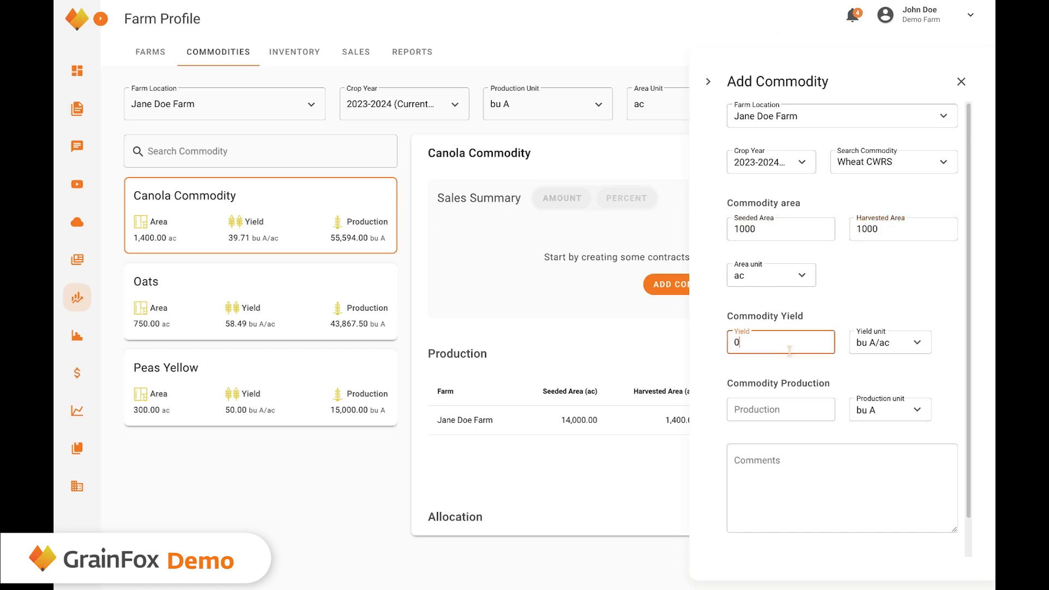
type("62.60")
key("Tab")
left_click(781, 342)
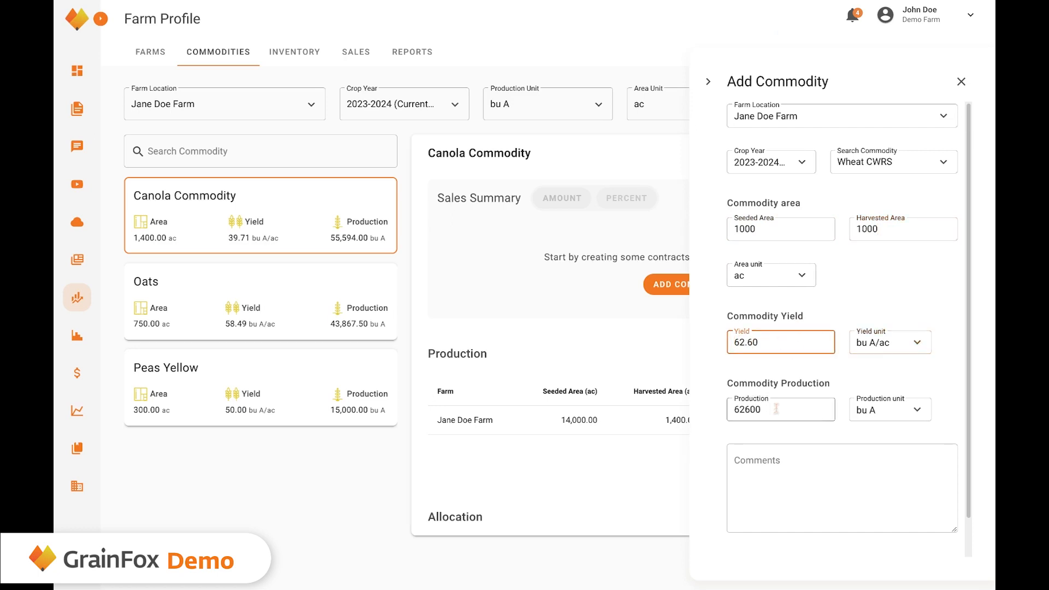
left_click(778, 461)
scroll(782, 464, "down", 1)
left_click(945, 545)
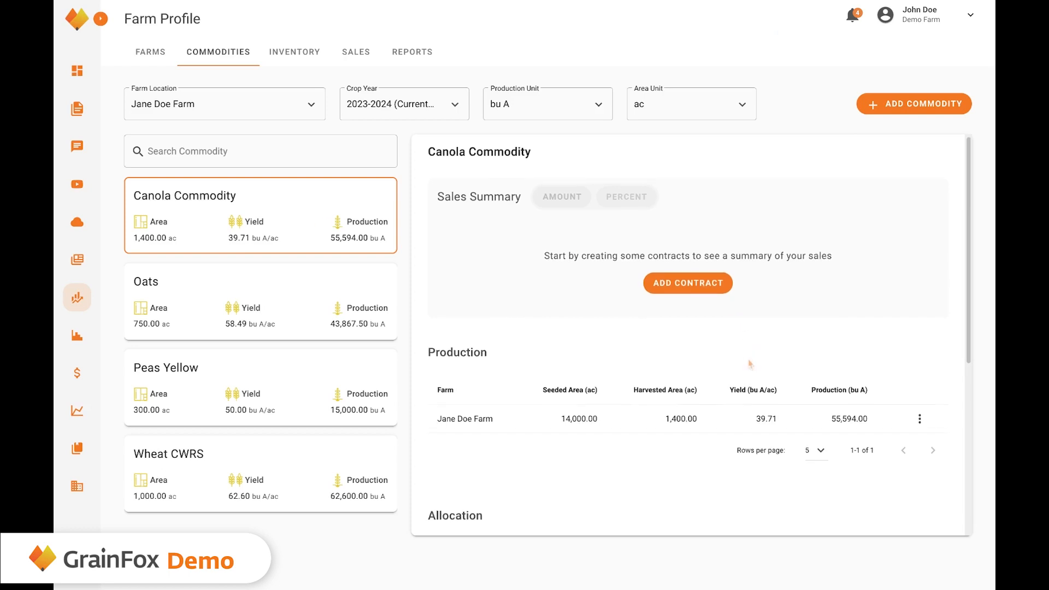
Grade the full 129594 bu of Ungraded canola as 1 Commodity Canola and save.
scroll(749, 361, "down", 2)
scroll(749, 361, "down", 2)
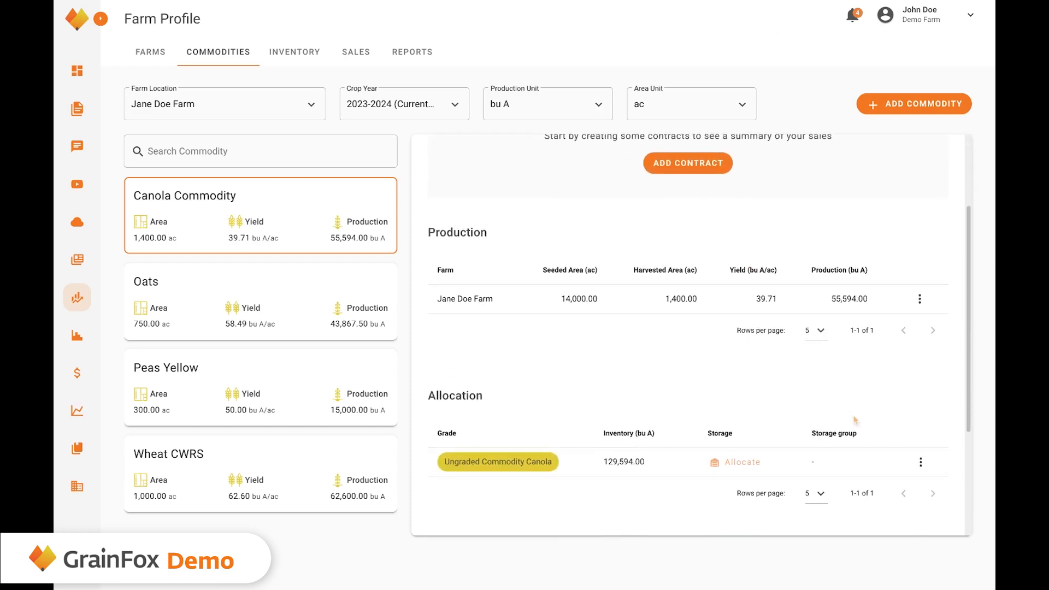
left_click(920, 463)
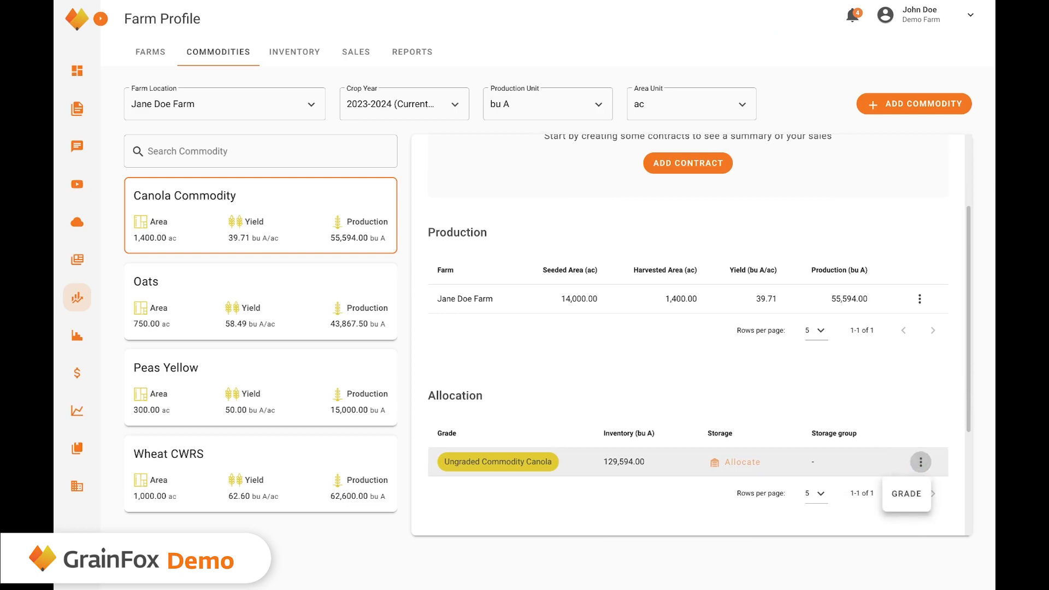
left_click(907, 495)
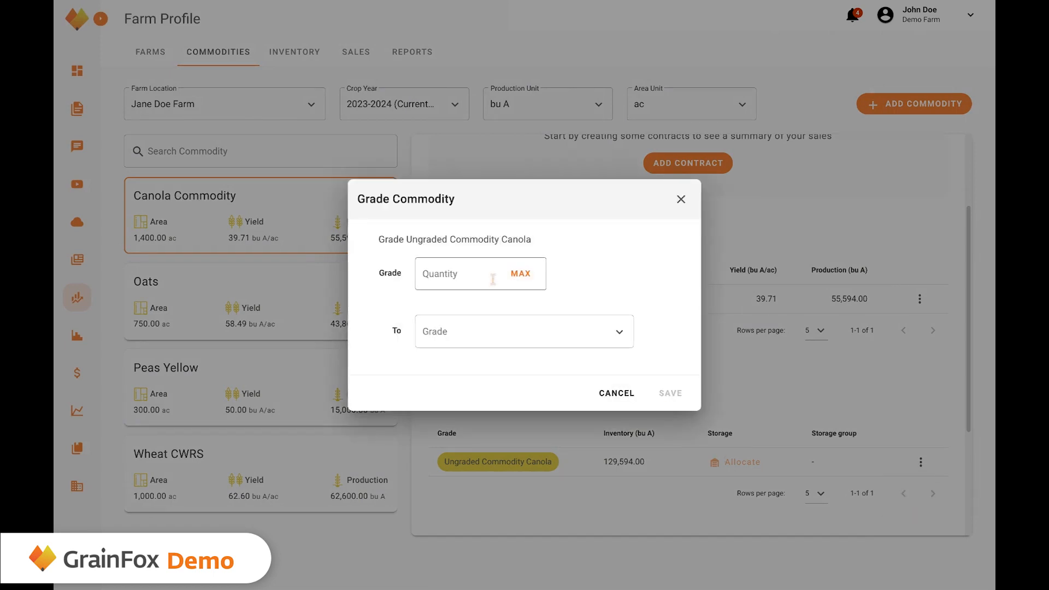
left_click(521, 274)
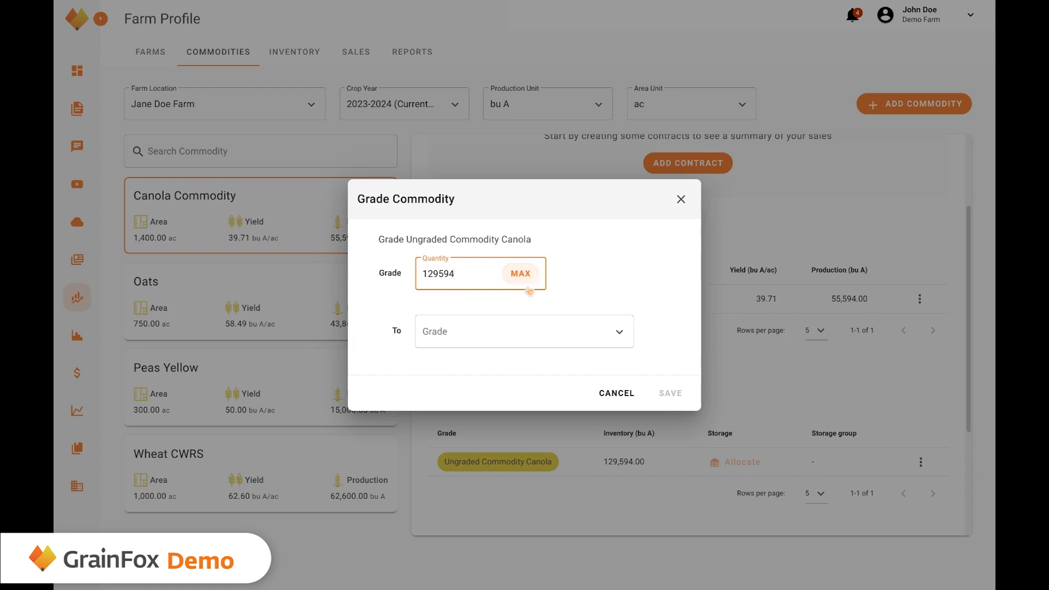
left_click(498, 337)
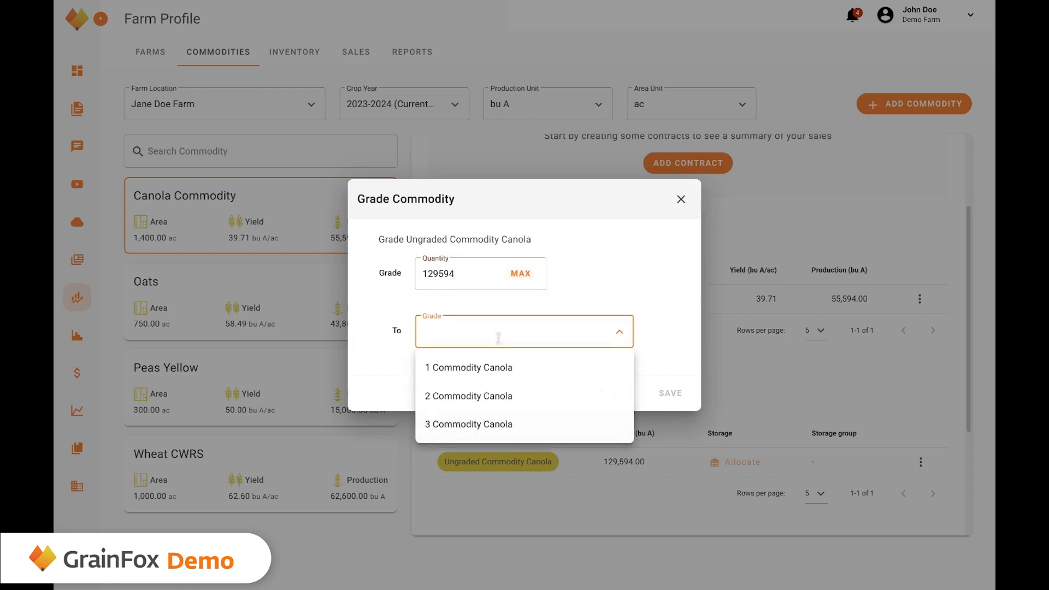
left_click(509, 379)
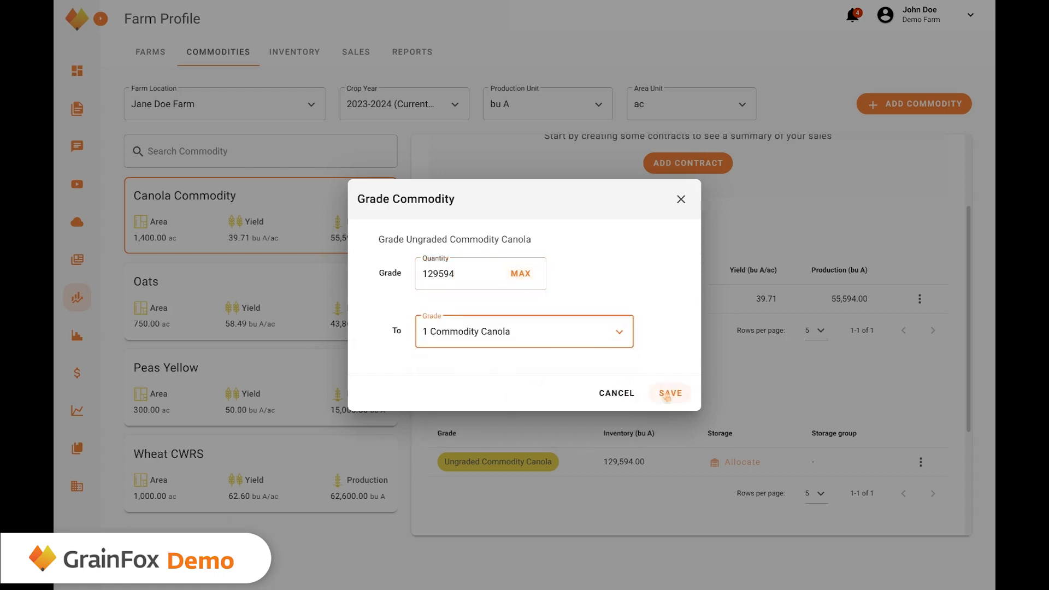
left_click(666, 393)
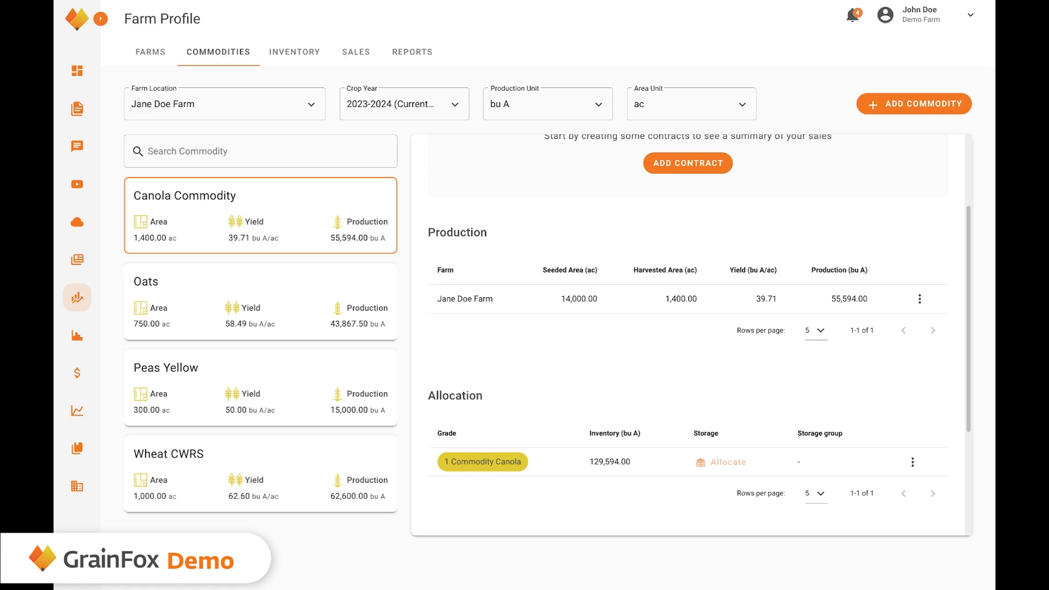
In Inventory, create a Bin Yard storage group 'Janes Bin Yard' for Jane Doe Farm.
left_click(300, 61)
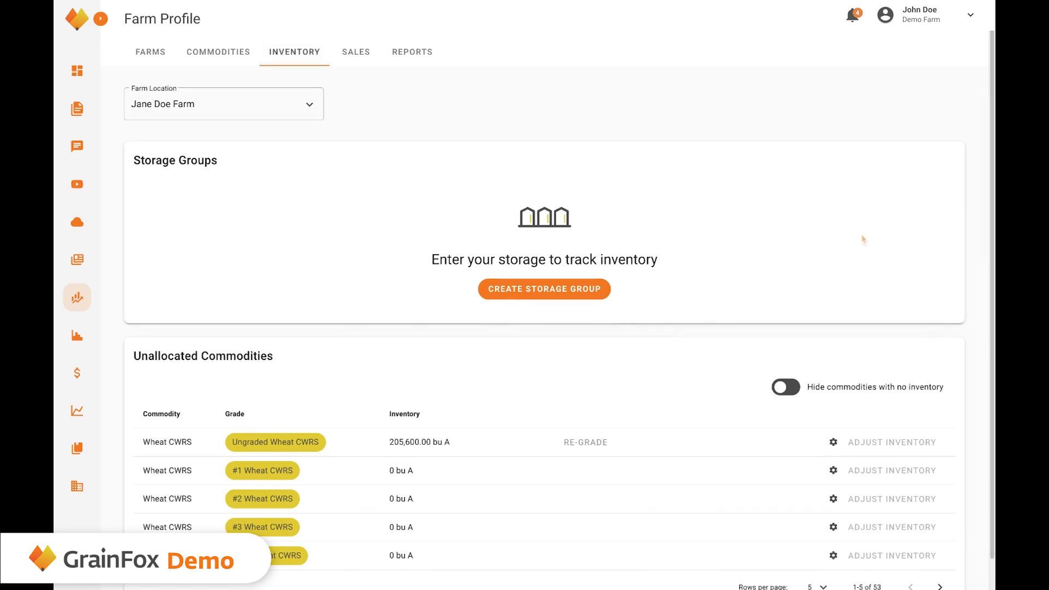
left_click(580, 296)
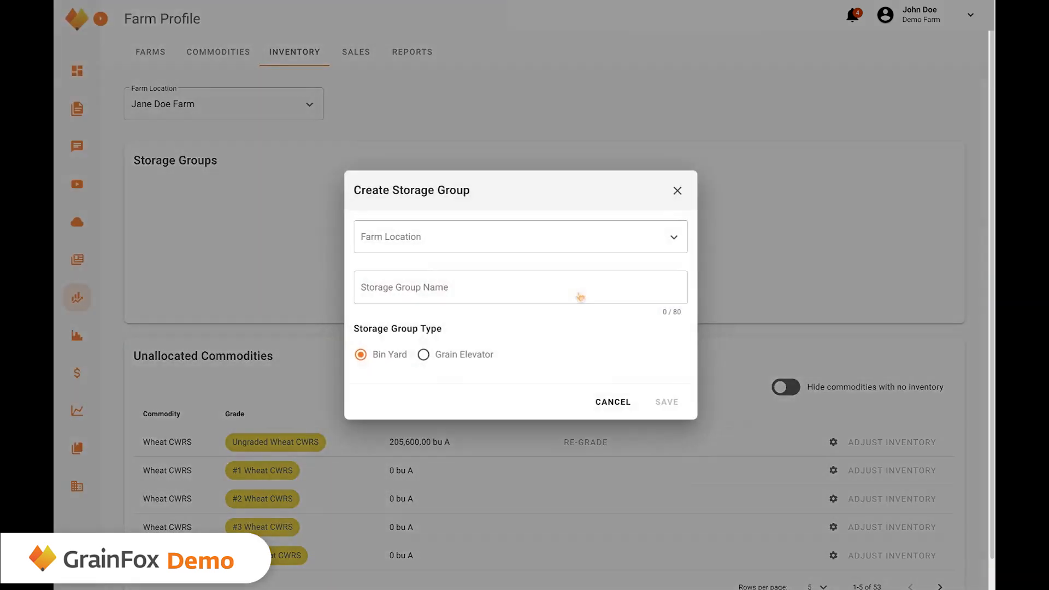
left_click(570, 239)
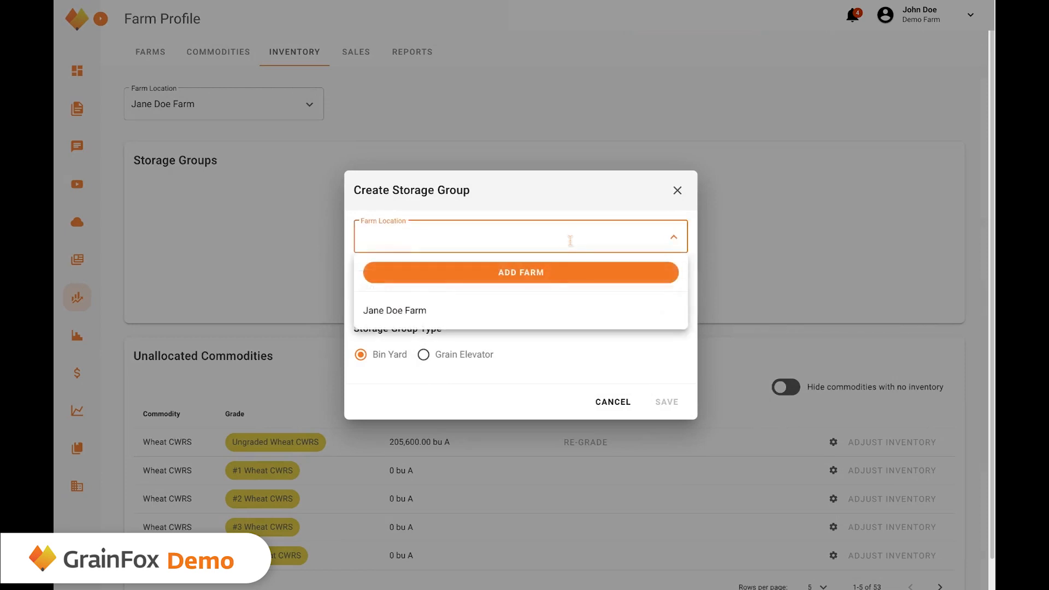
left_click(546, 305)
left_click(538, 285)
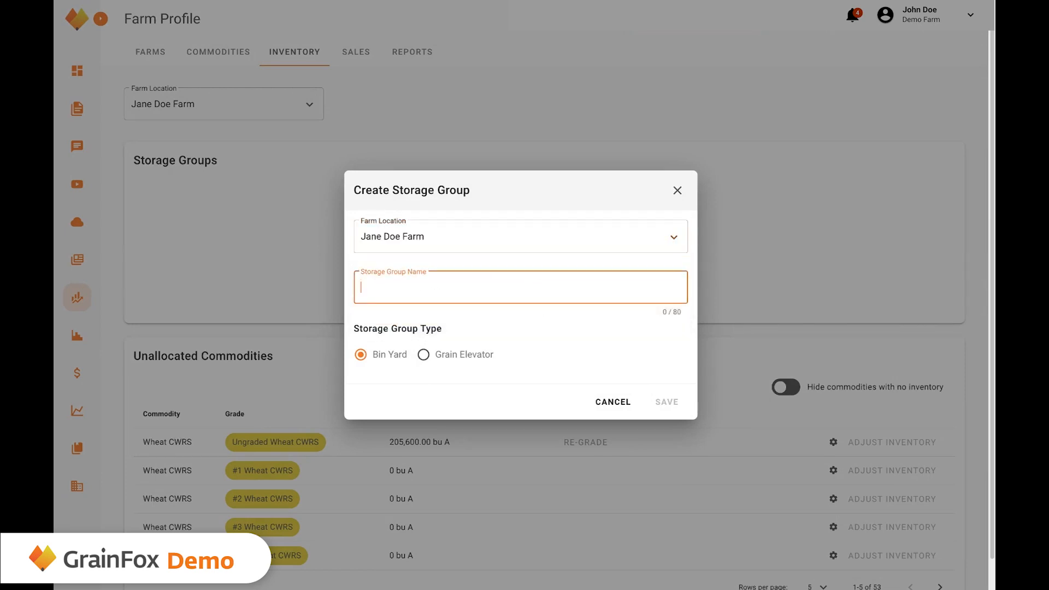
type("Janes Bin Yard")
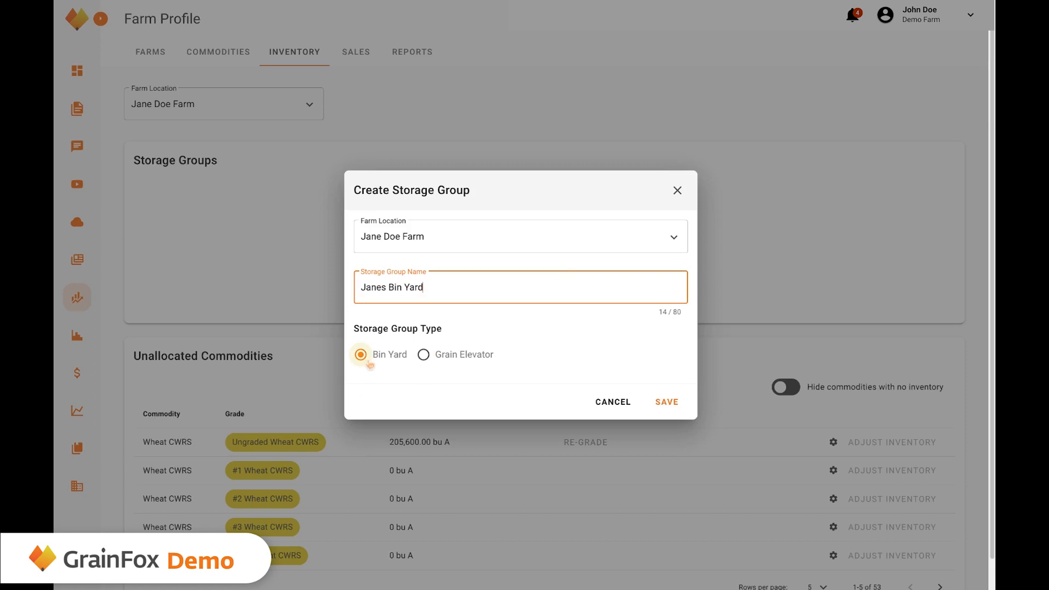
left_click(426, 362)
left_click(368, 360)
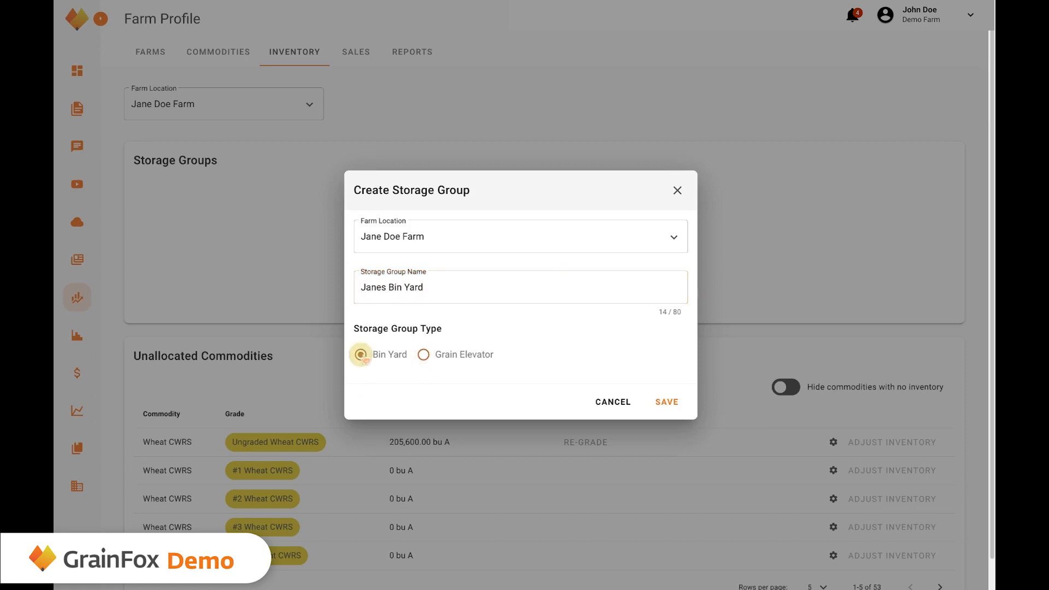
left_click(673, 411)
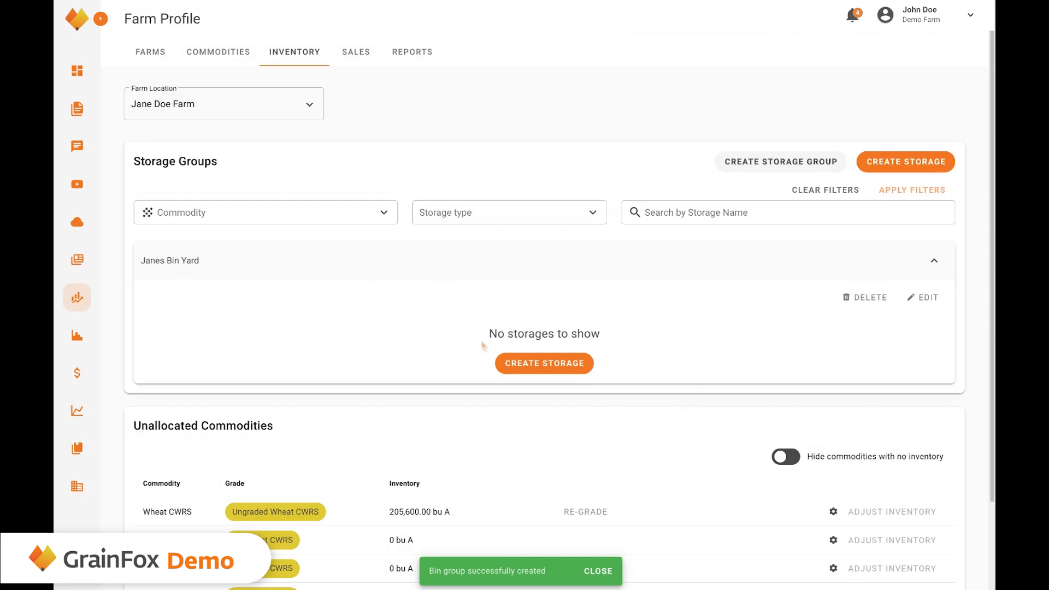
Add a storage named Bin as a Grain Bins, Hopper Bin - Corrugated Steel.
left_click(552, 369)
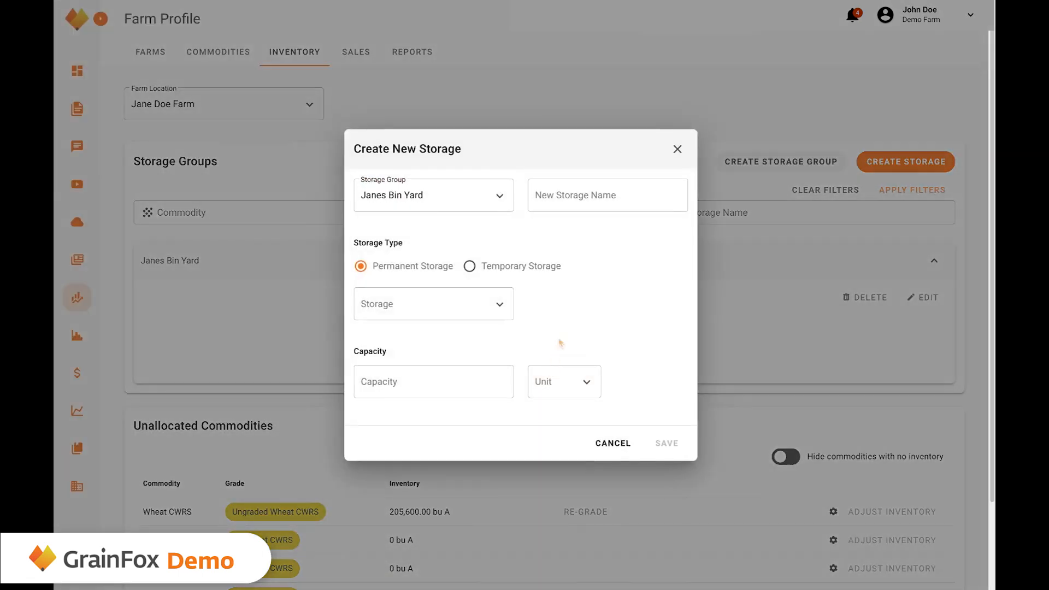
left_click(595, 197)
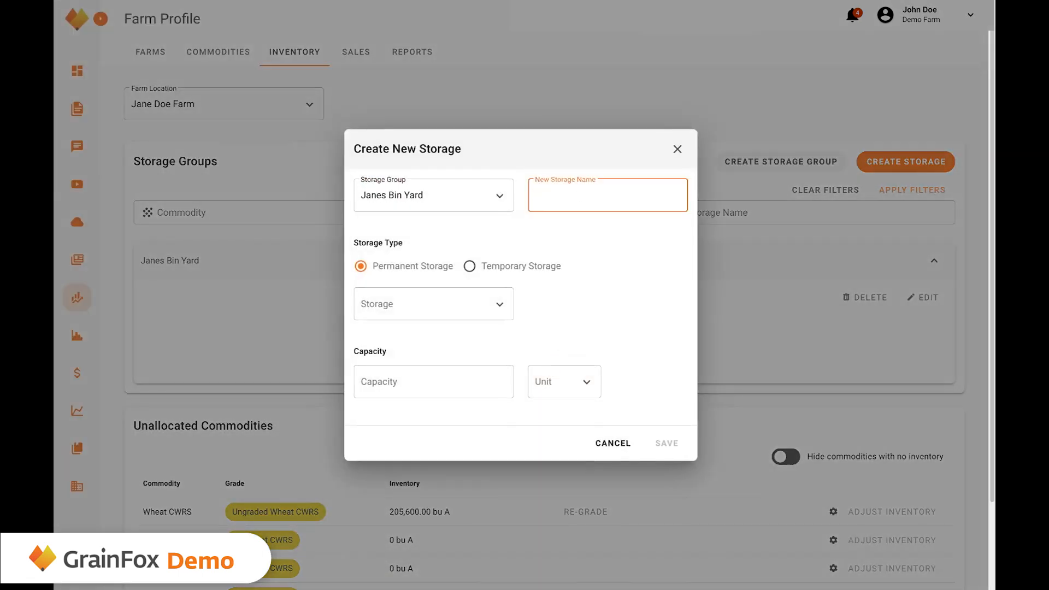
type("Bin 1")
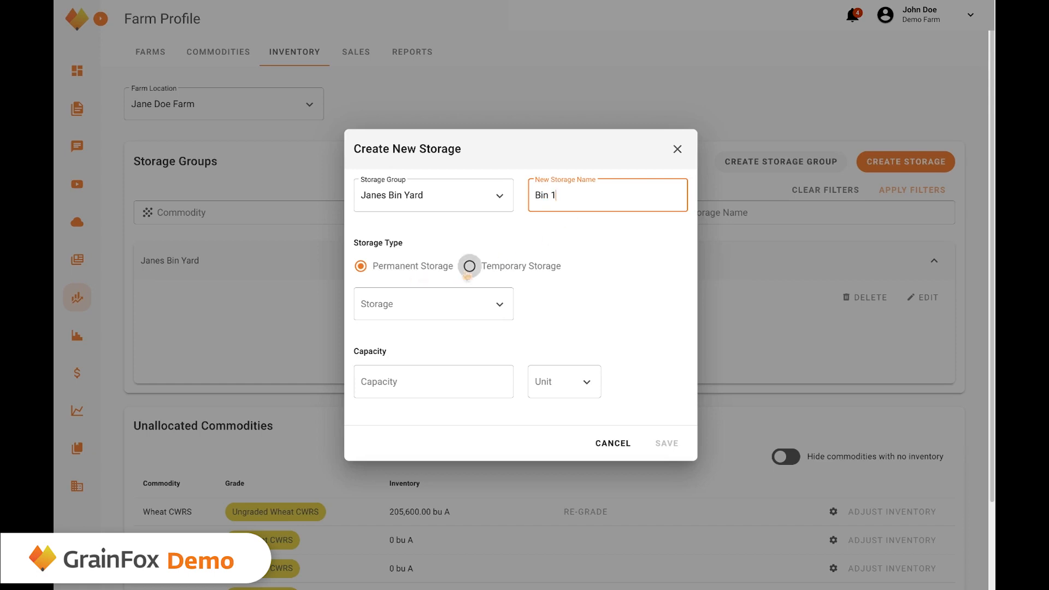
left_click(440, 305)
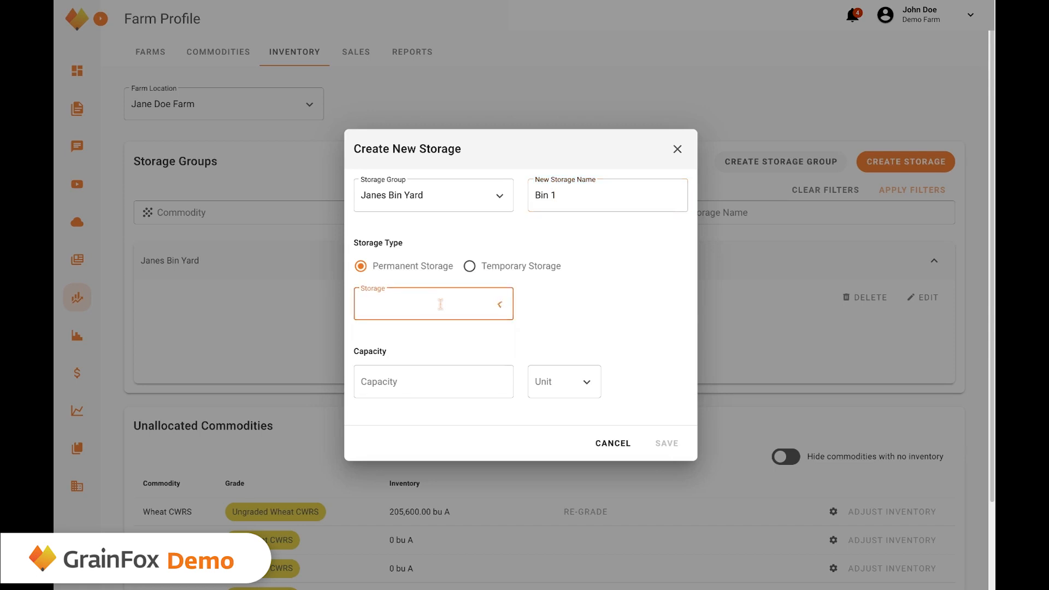
left_click(420, 348)
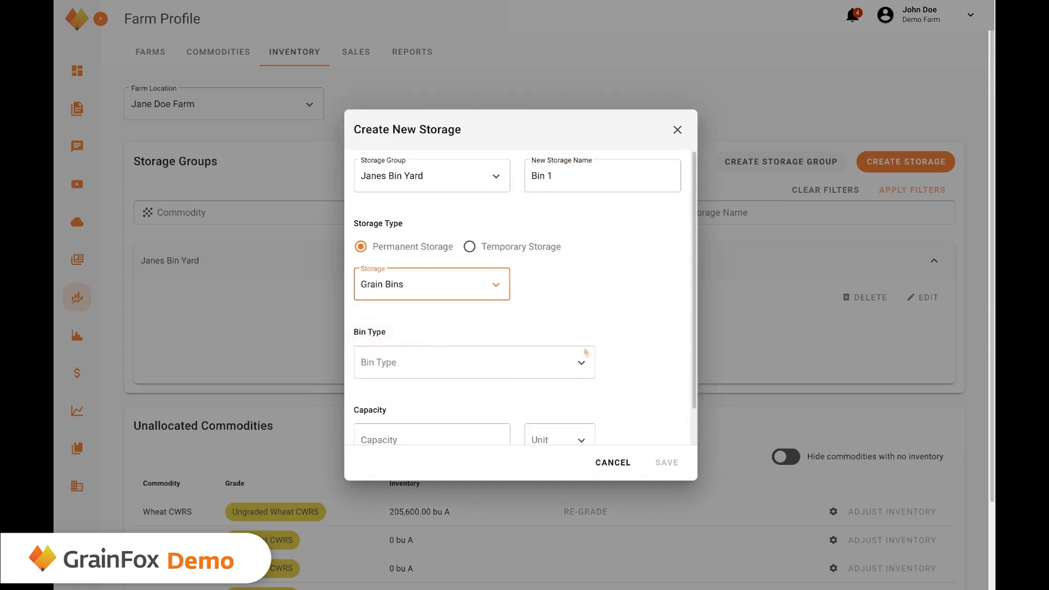
left_click(544, 365)
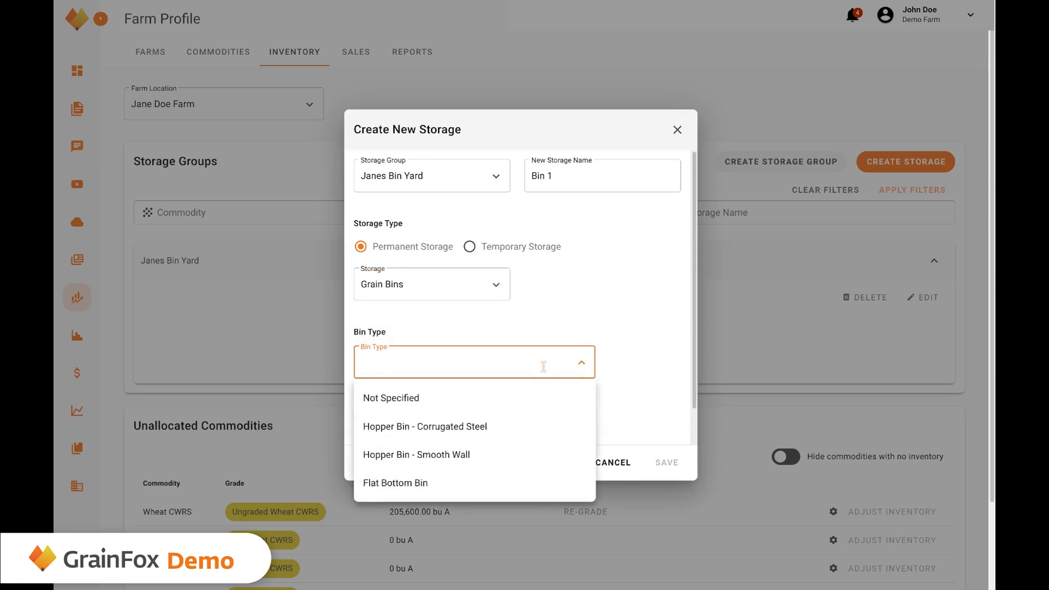
left_click(518, 436)
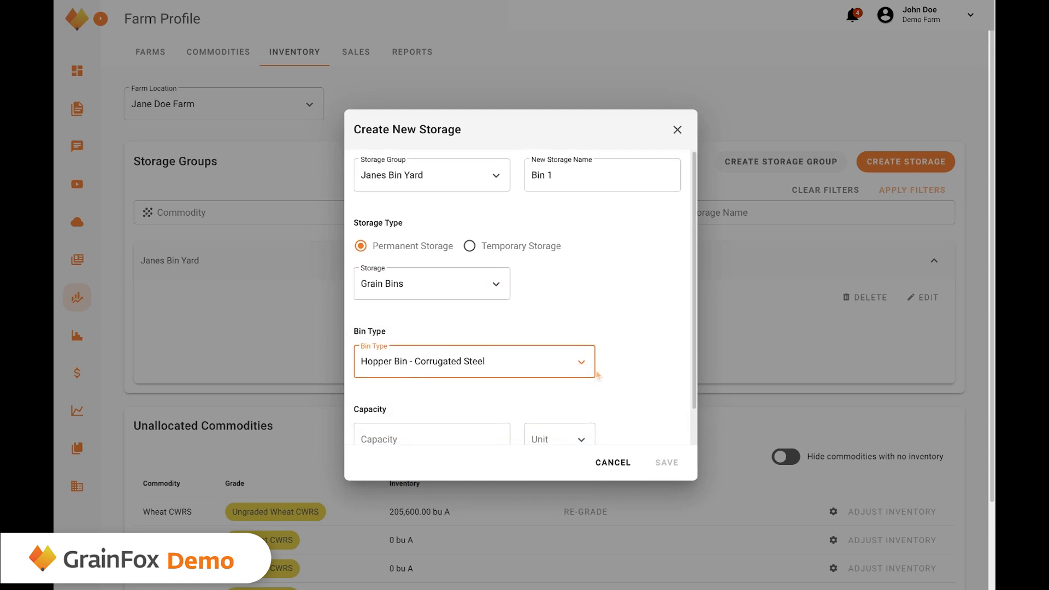
Give Bin 1 a 20000 bushel A capacity, save it, and return to Commodities.
scroll(442, 415, "down", 1)
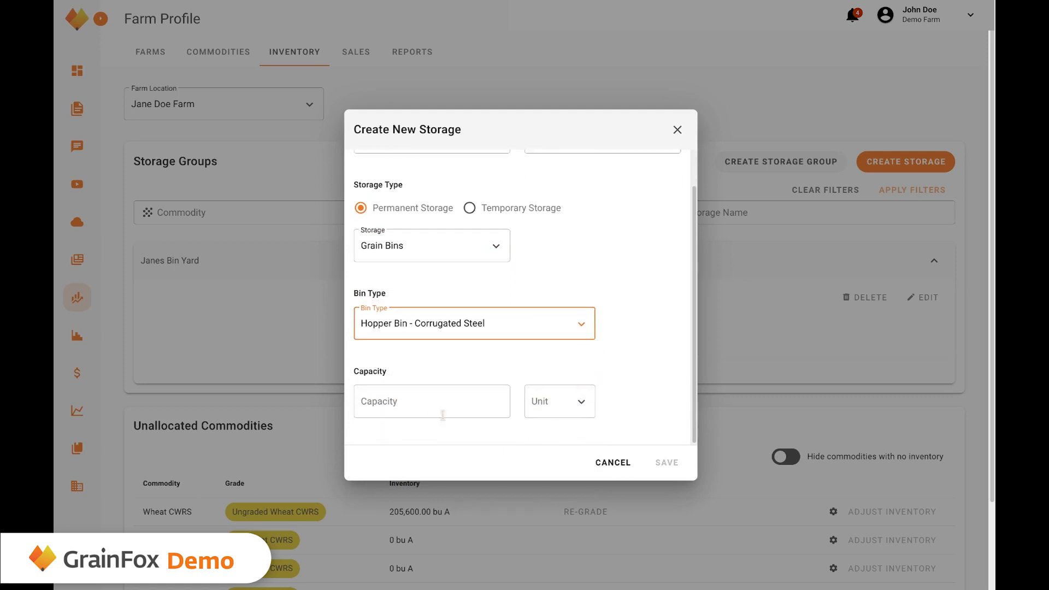
left_click(408, 405)
type("20")
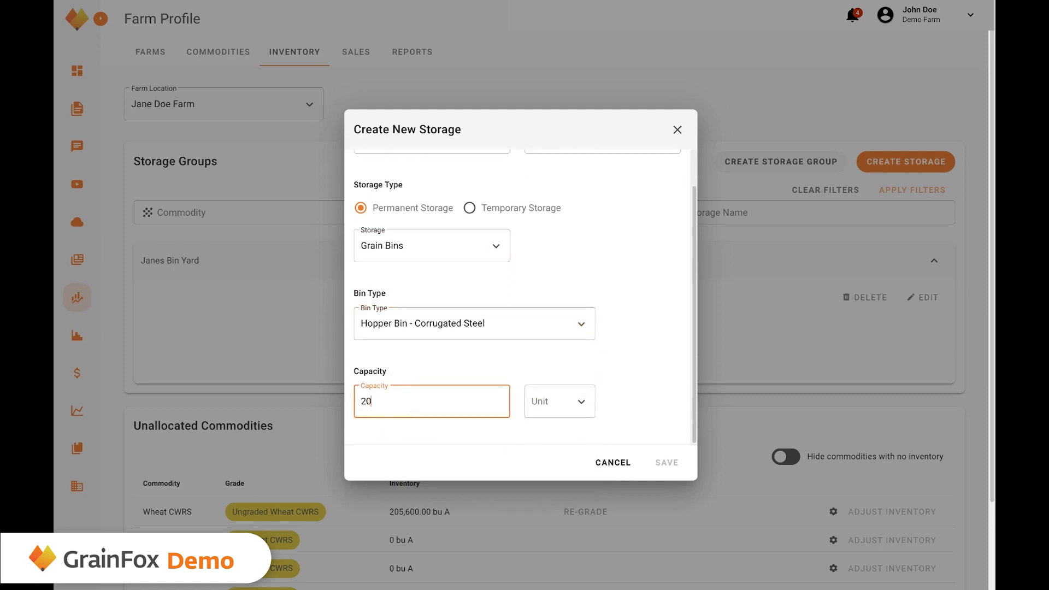
type("000")
left_click(541, 402)
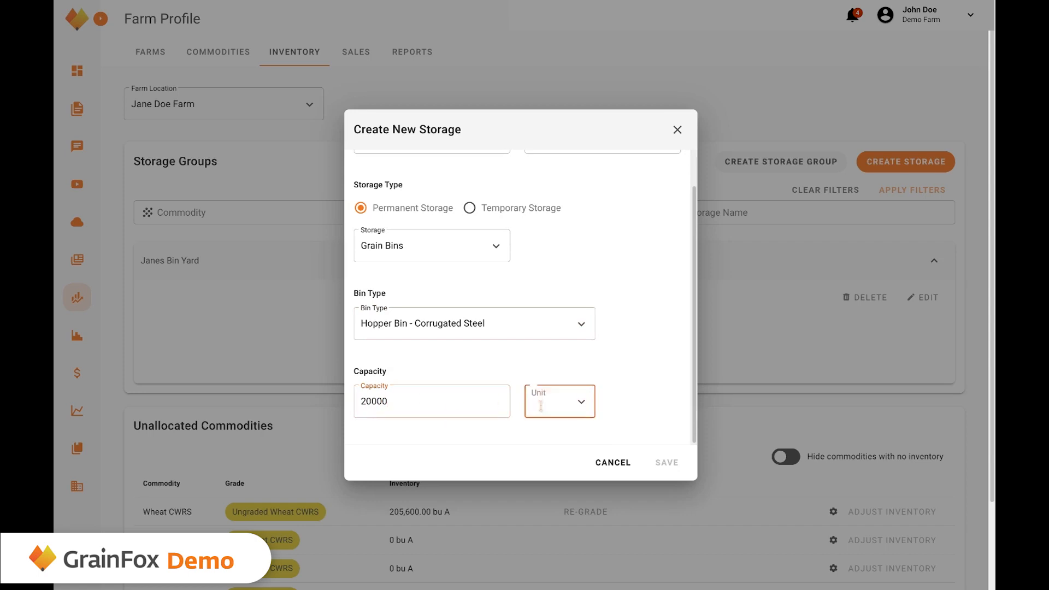
left_click(551, 437)
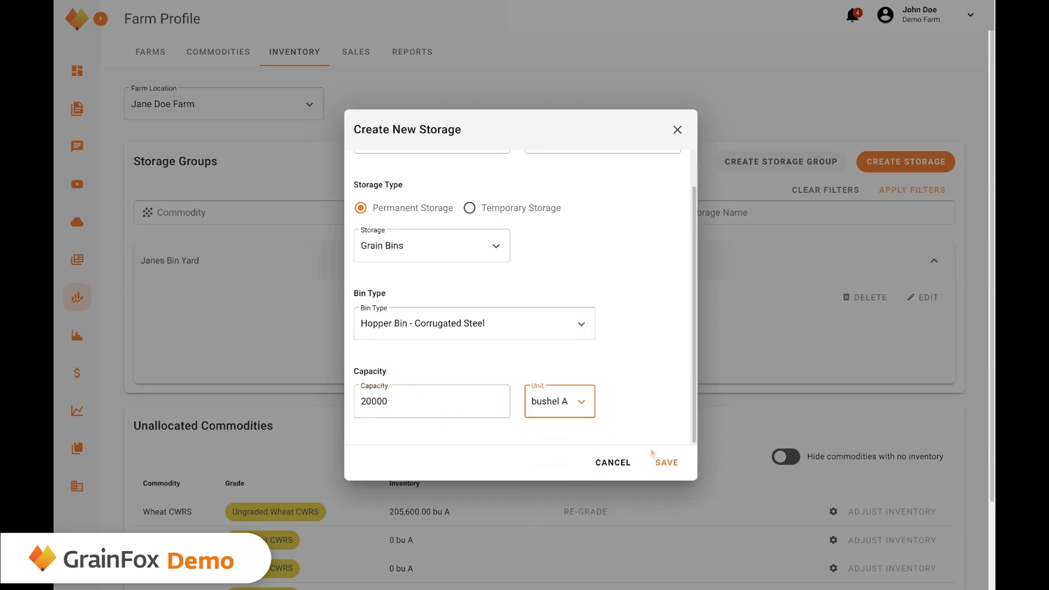
left_click(664, 463)
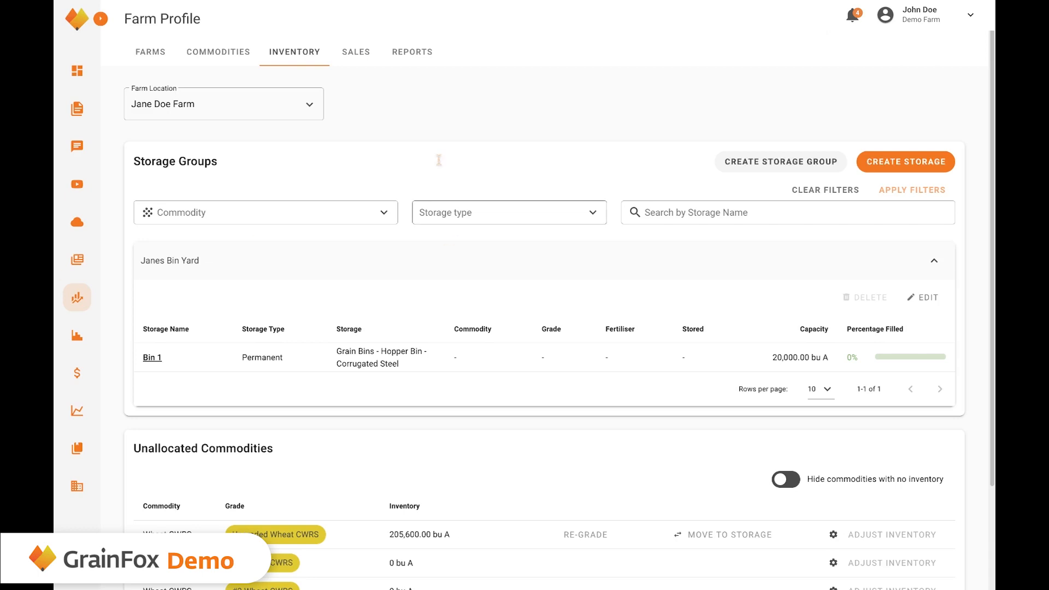
left_click(224, 54)
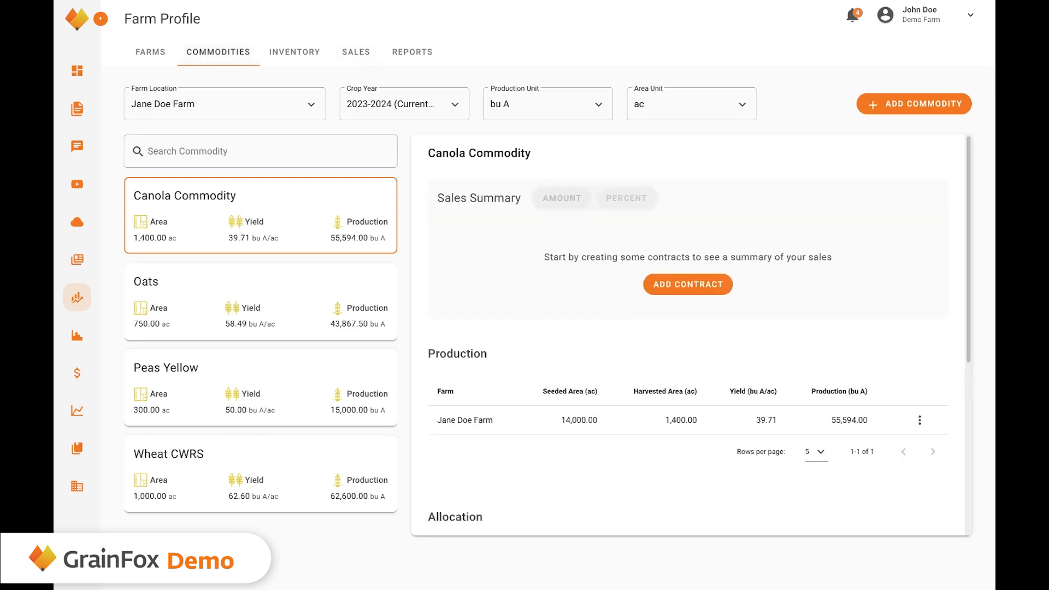
Scroll Canola Commodity to Allocation and start allocating the 1 Commodity Canola row.
scroll(510, 285, "down", 1)
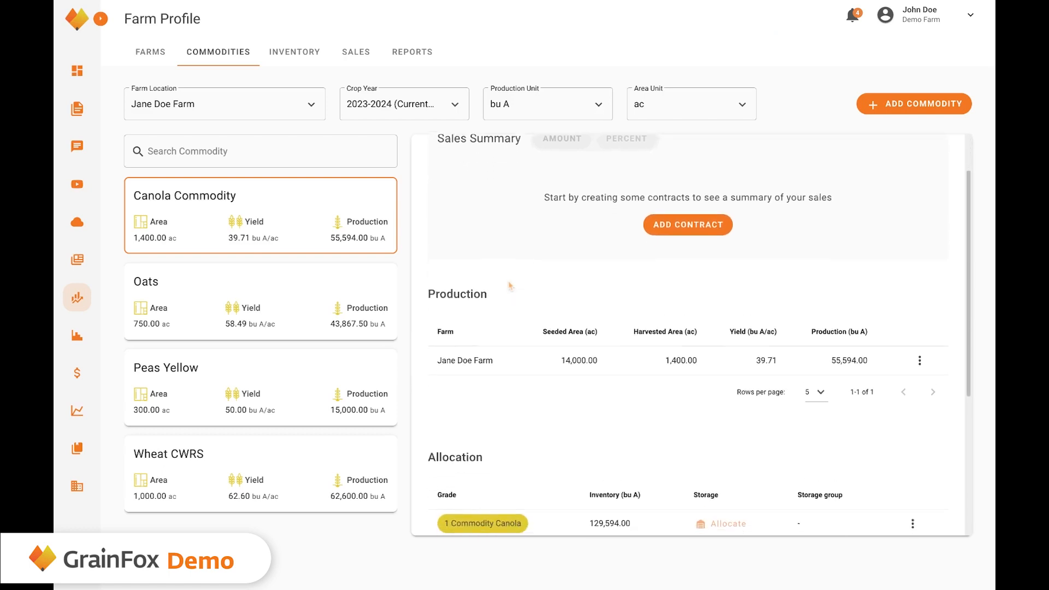
scroll(510, 285, "down", 1)
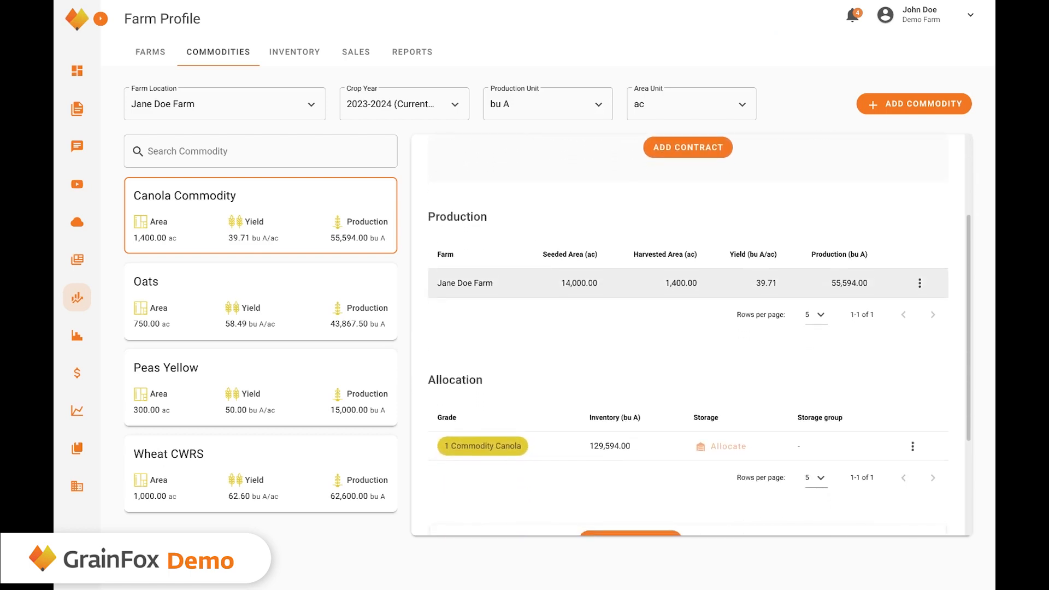
left_click(718, 437)
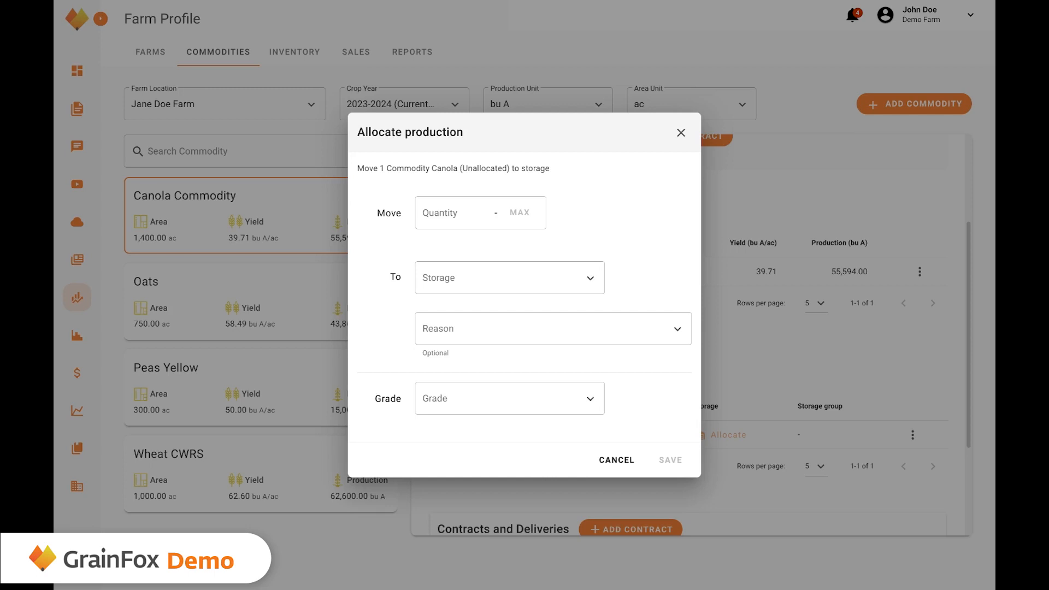
Allocate 10000 bu of 1 Commodity Canola to Bin 1, reason Temporary to Permanent Storage.
left_click(452, 219)
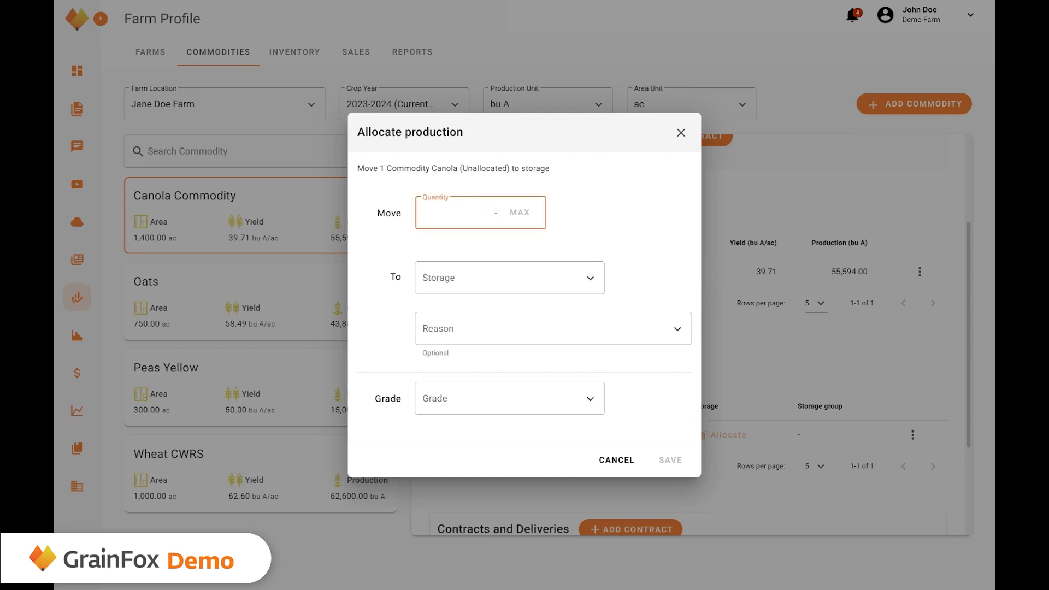
type("10000")
left_click(444, 273)
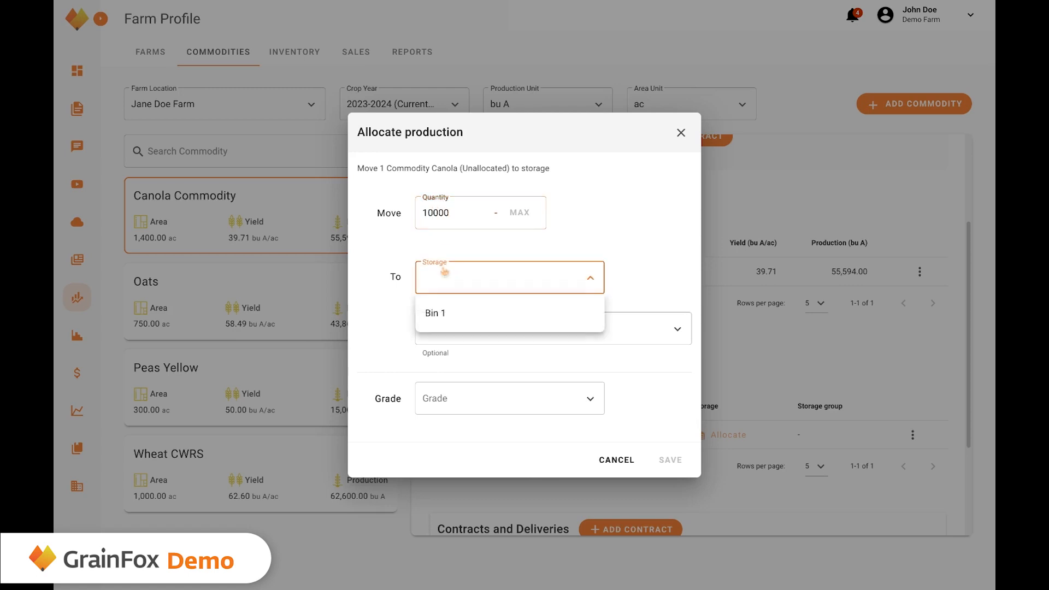
left_click(441, 327)
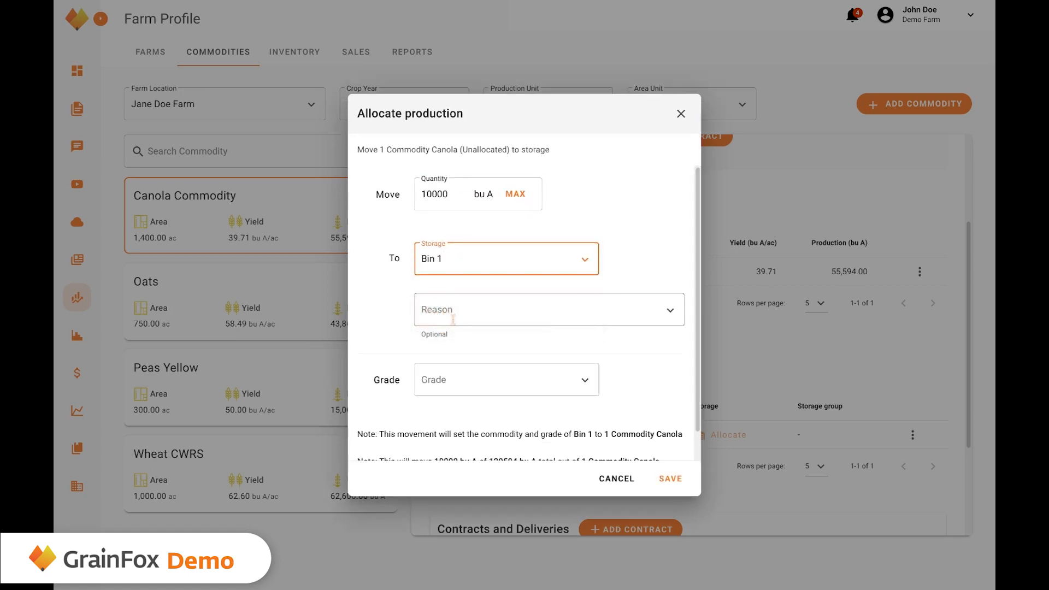
left_click(451, 310)
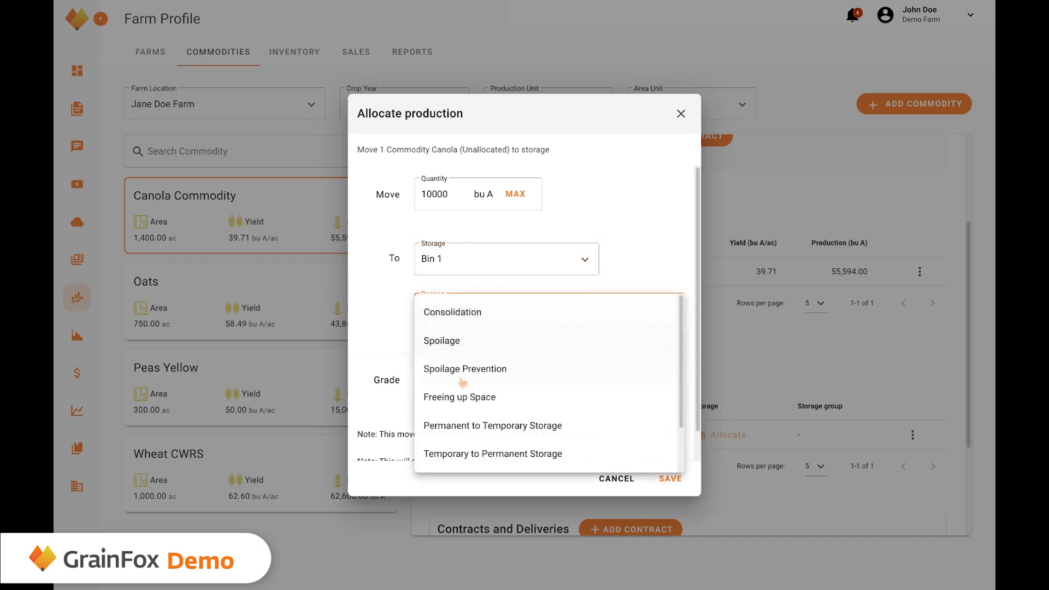
left_click(472, 454)
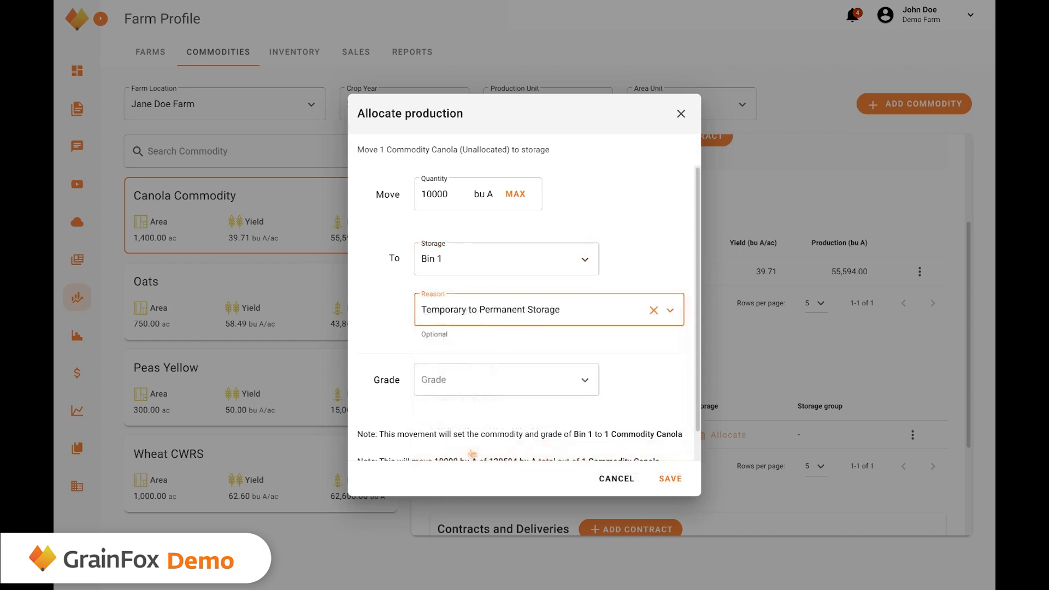
left_click(465, 388)
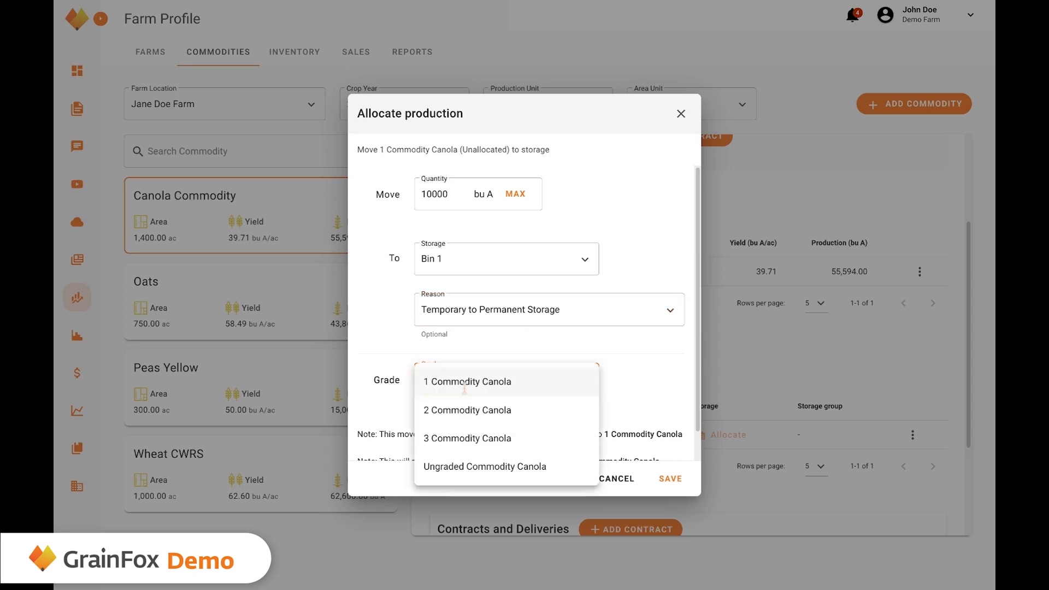
left_click(465, 382)
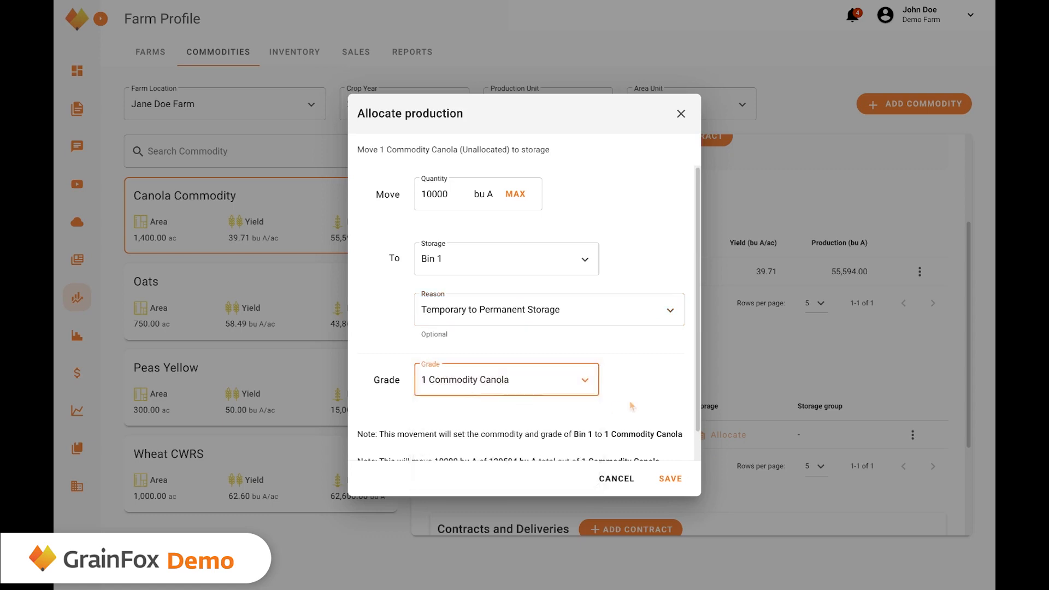
scroll(632, 406, "down", 1)
scroll(631, 405, "down", 1)
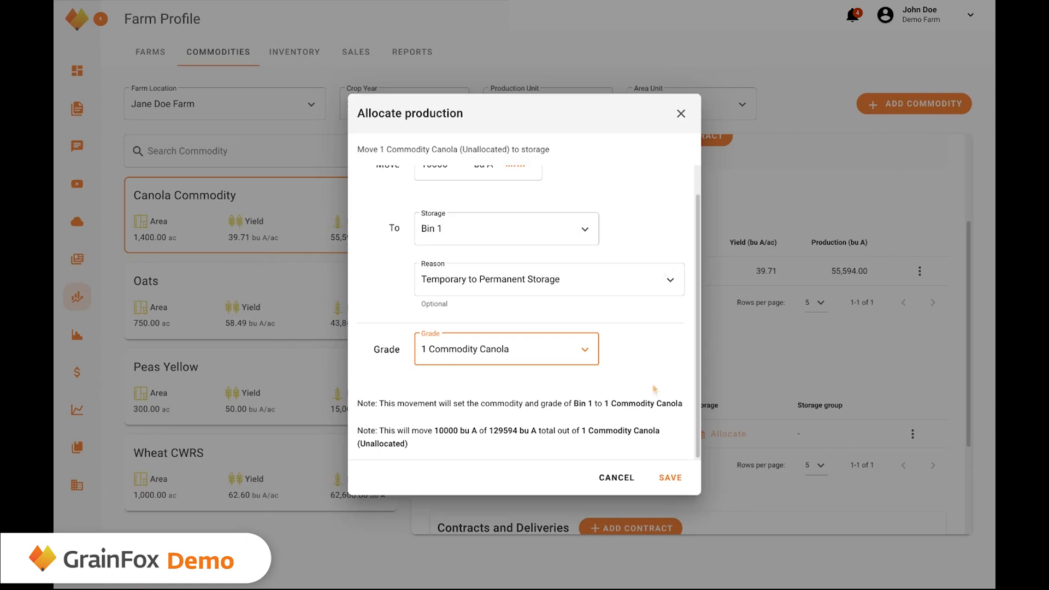
left_click(672, 478)
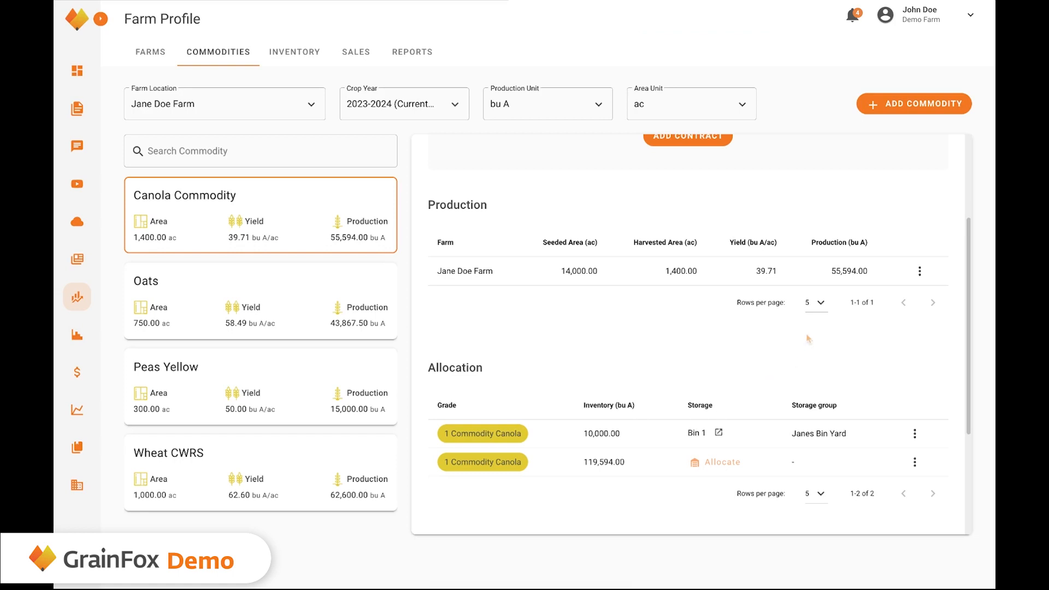
Create a Cargill cash sales contract: 320 mt 1 Commodity Canola at 860.75 $/mt CAD.
scroll(808, 338, "down", 3)
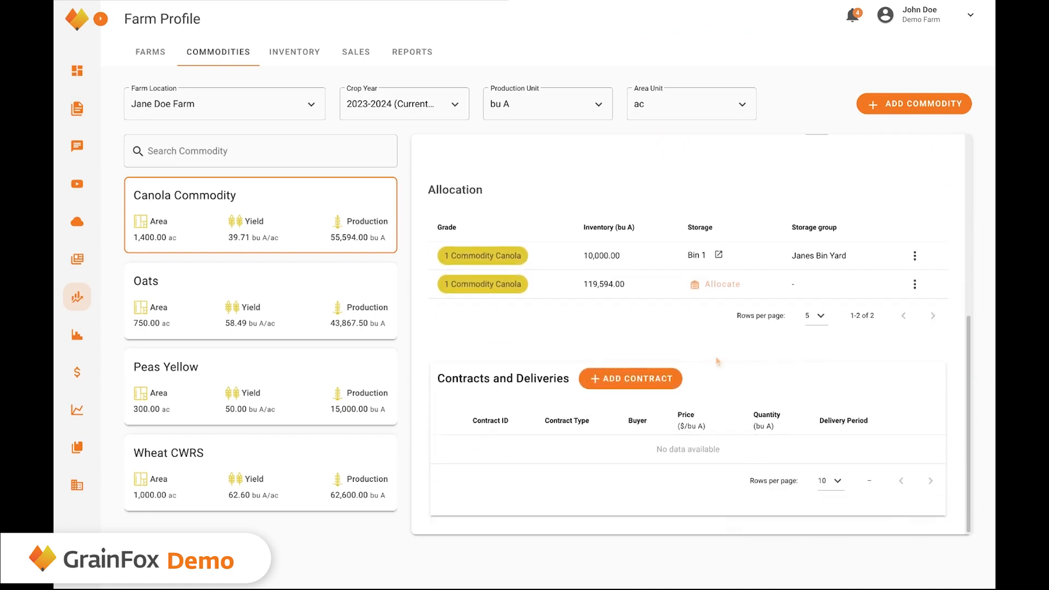
left_click(640, 377)
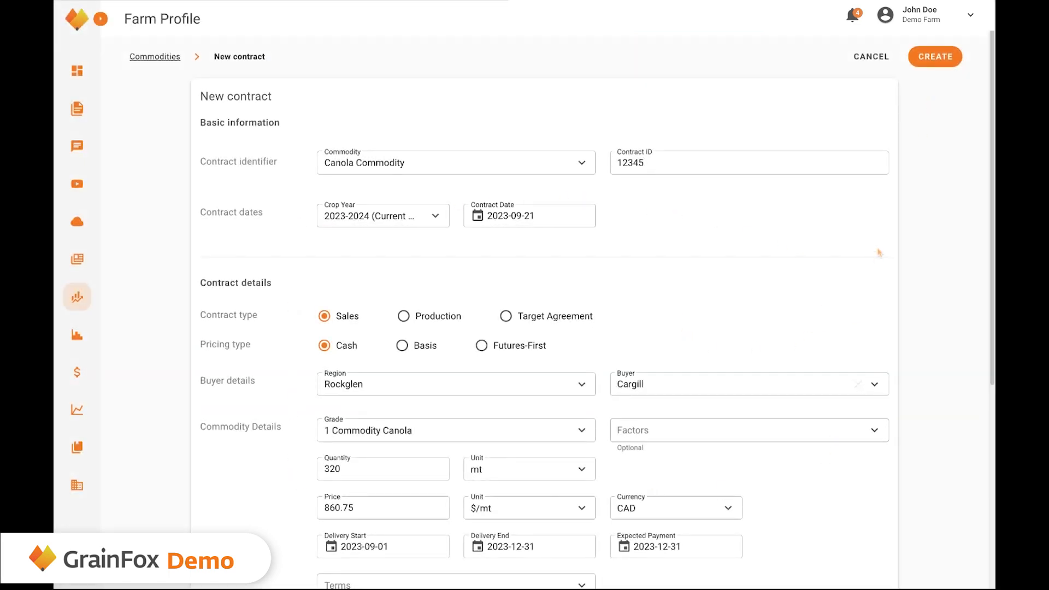
left_click(928, 58)
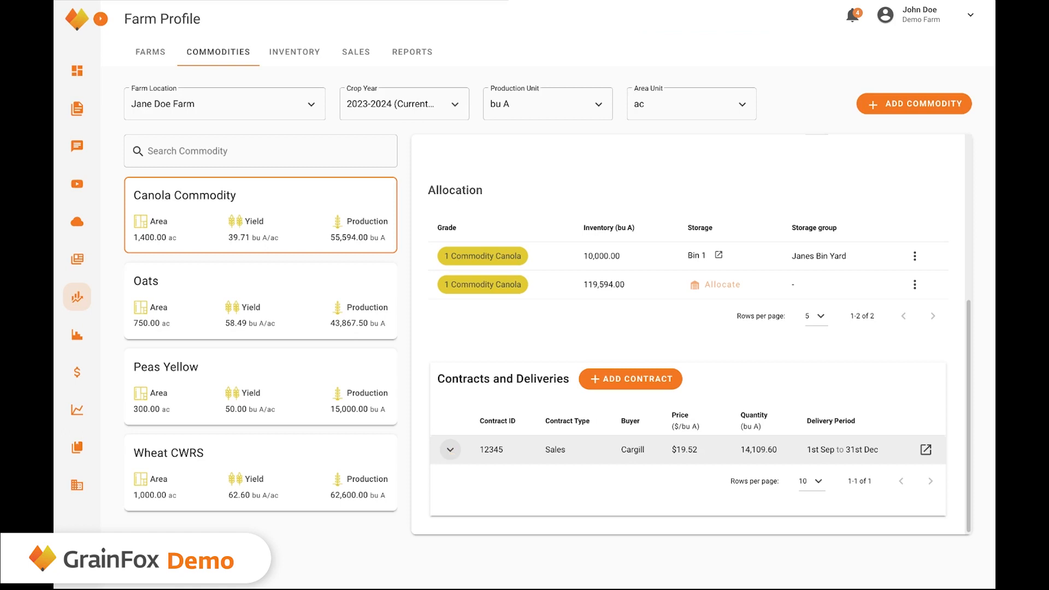
Record a delivery on contract 12345 drawing 316.16 mt from 1 Commodity Canola storage.
left_click(450, 449)
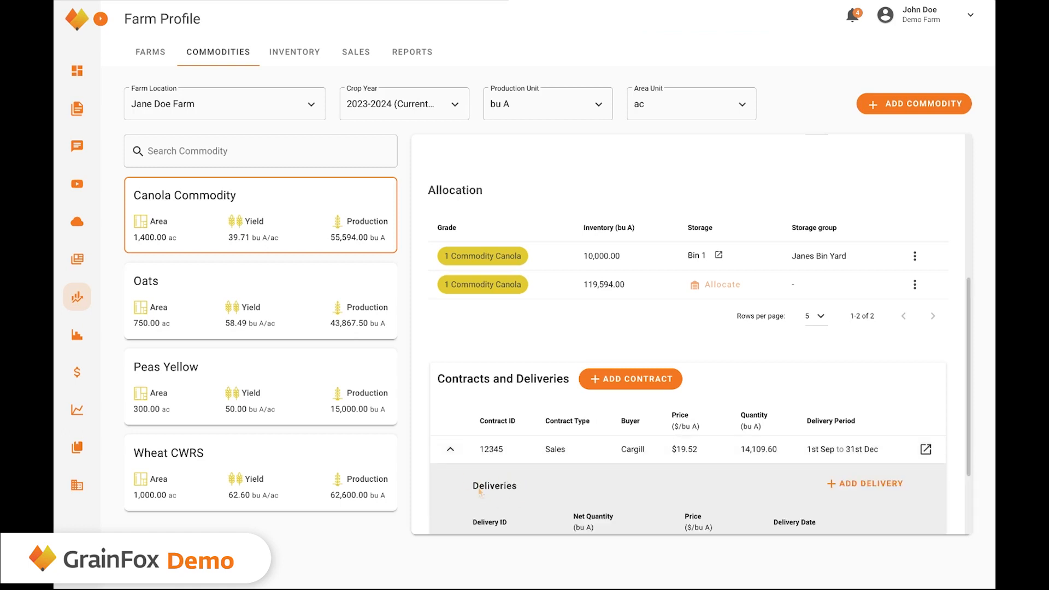
scroll(613, 490, "down", 1)
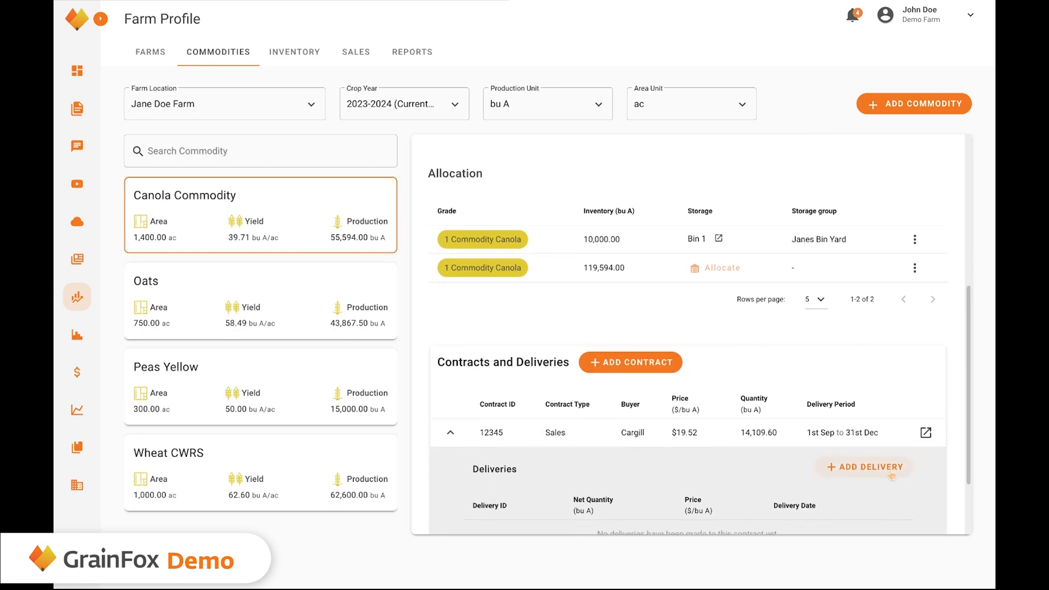
left_click(890, 470)
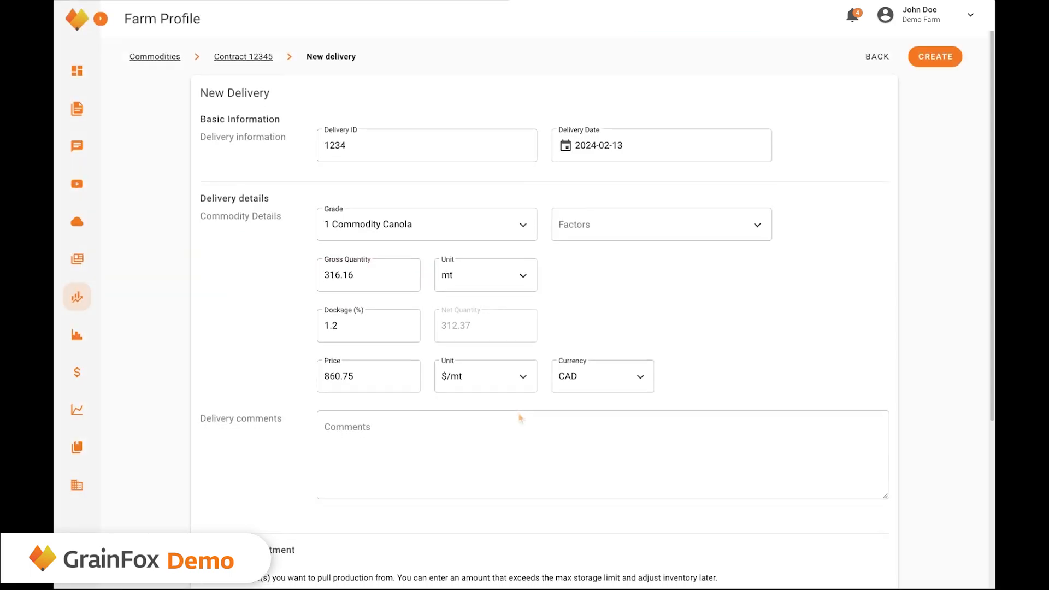
scroll(519, 418, "down", 5)
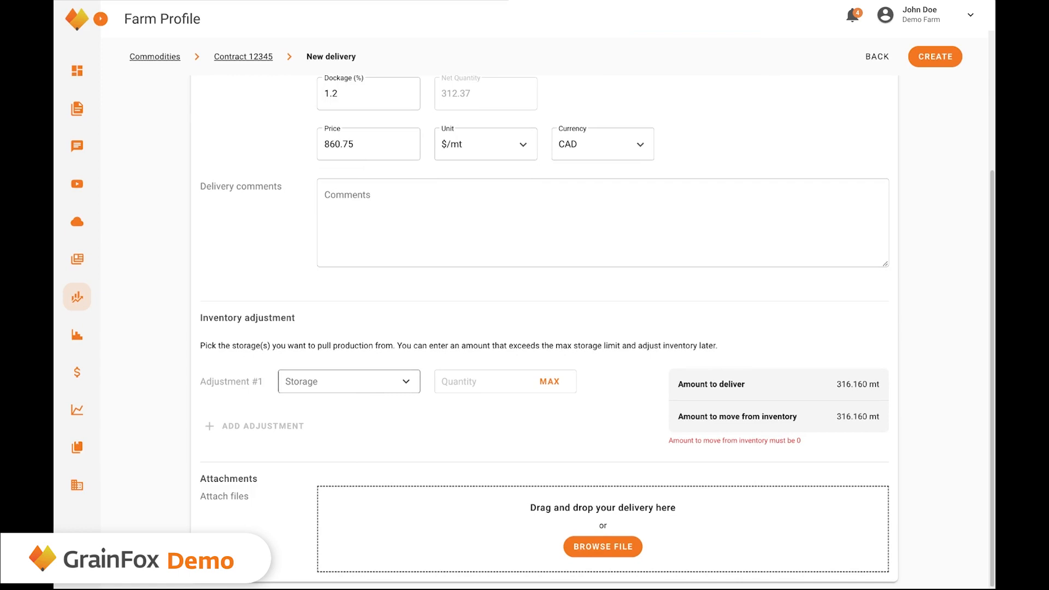
left_click(349, 381)
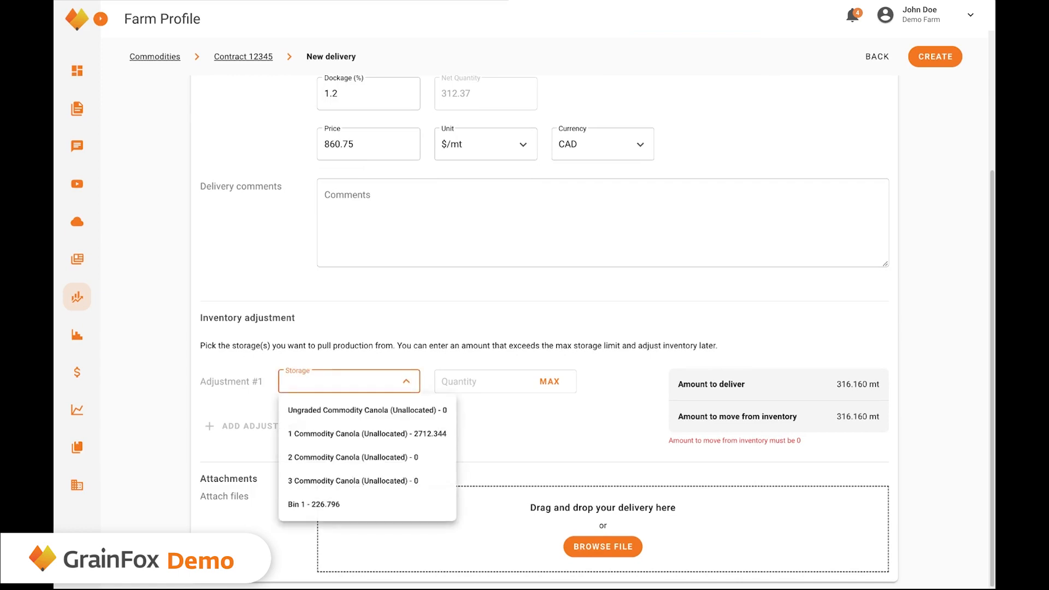
left_click(366, 435)
left_click(479, 380)
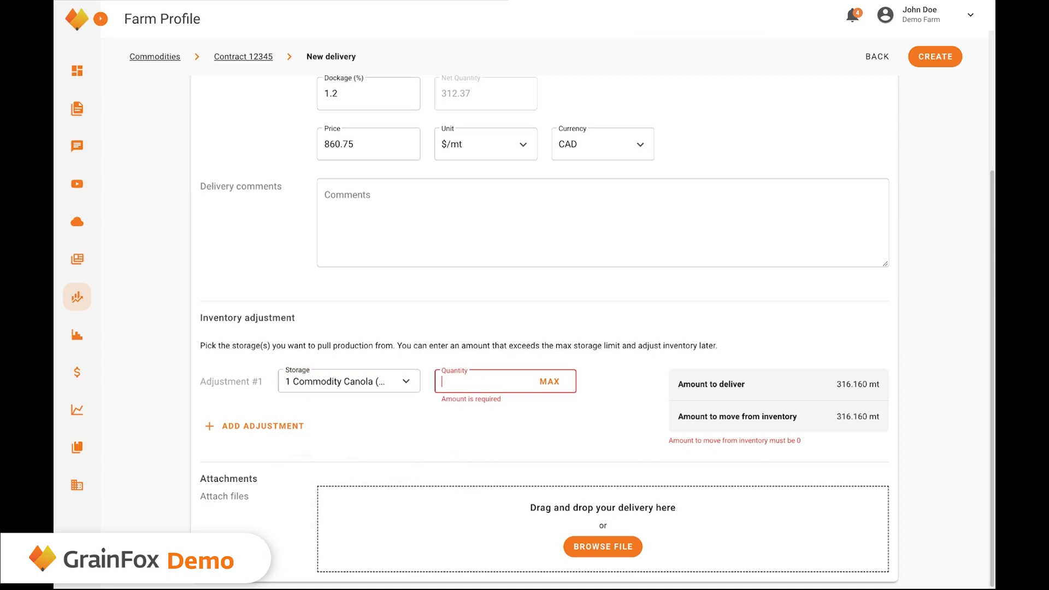
type("316.")
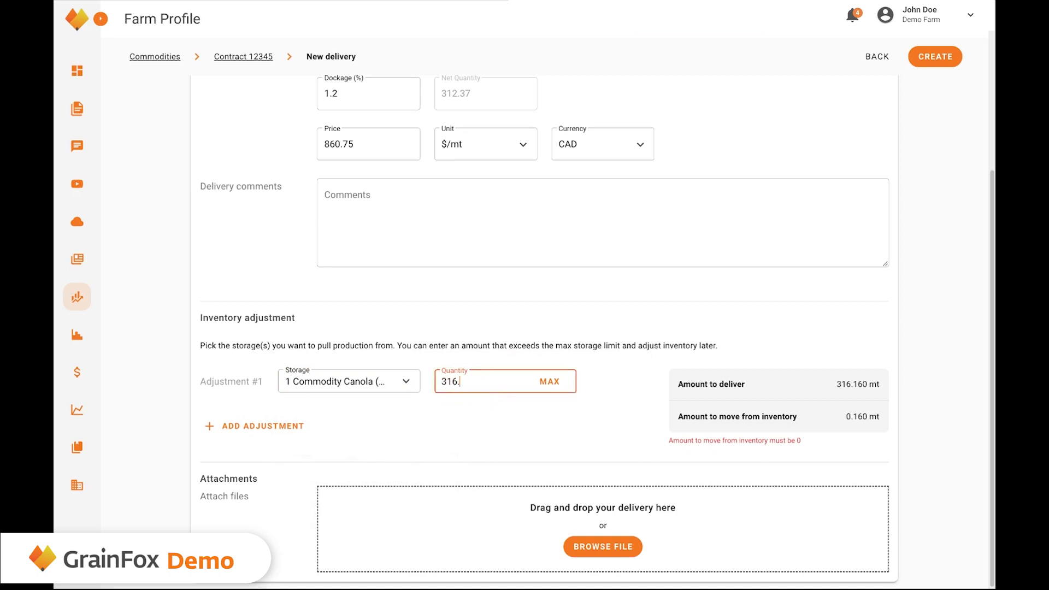
type("16")
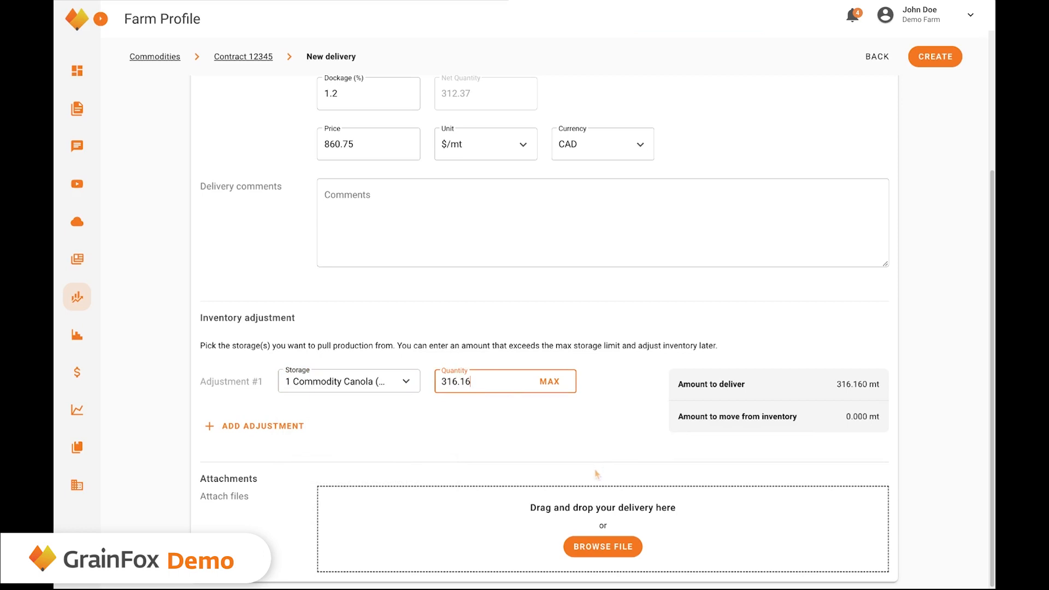
left_click(930, 65)
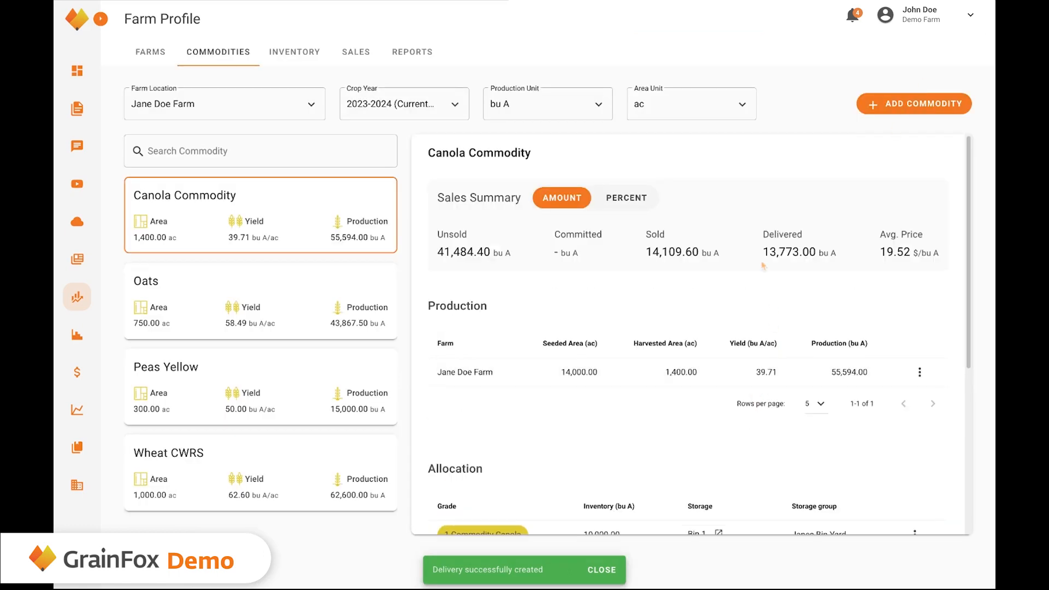
Expand contract 12345, open its details, and begin marking it complete.
scroll(638, 288, "down", 5)
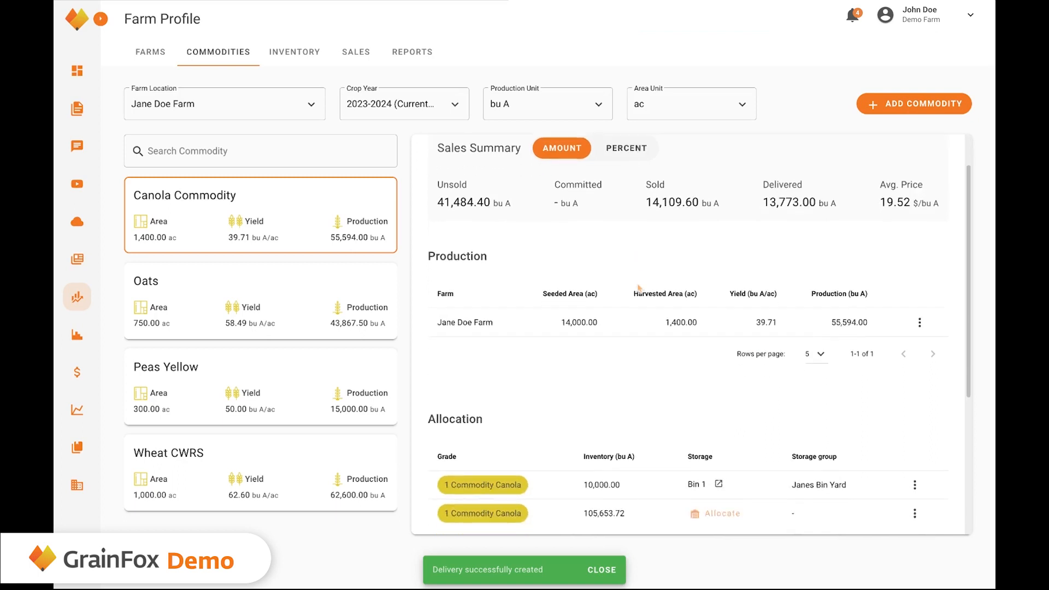
scroll(454, 458, "down", 1)
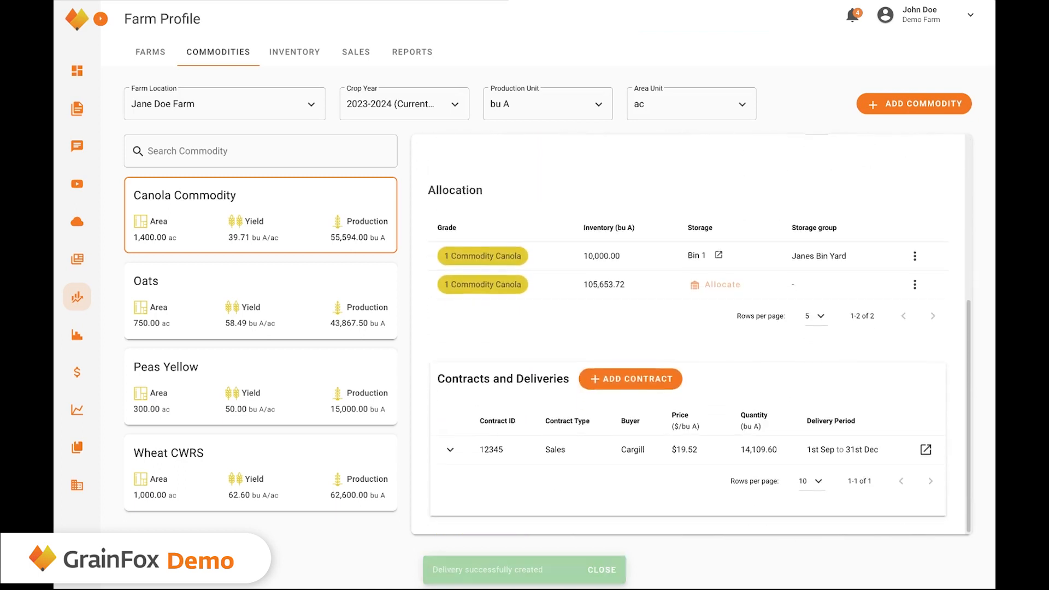
left_click(452, 451)
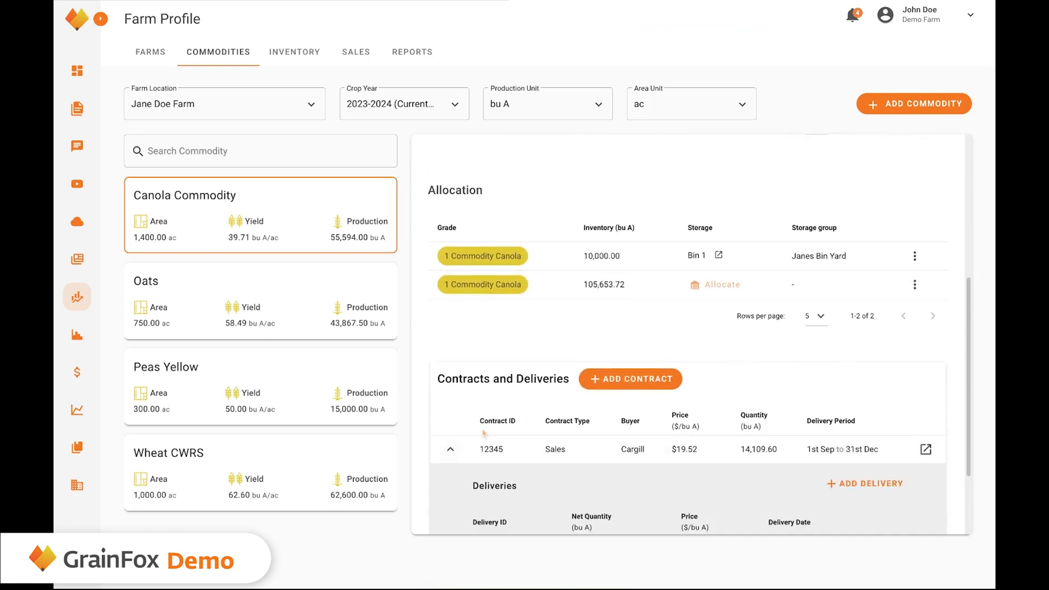
scroll(483, 433, "down", 2)
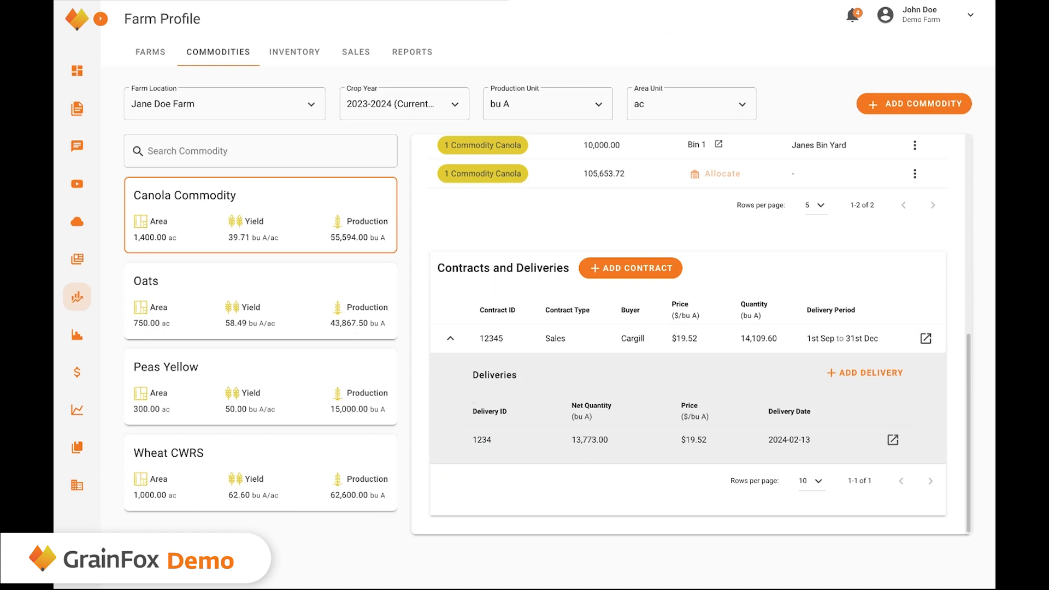
left_click(509, 344)
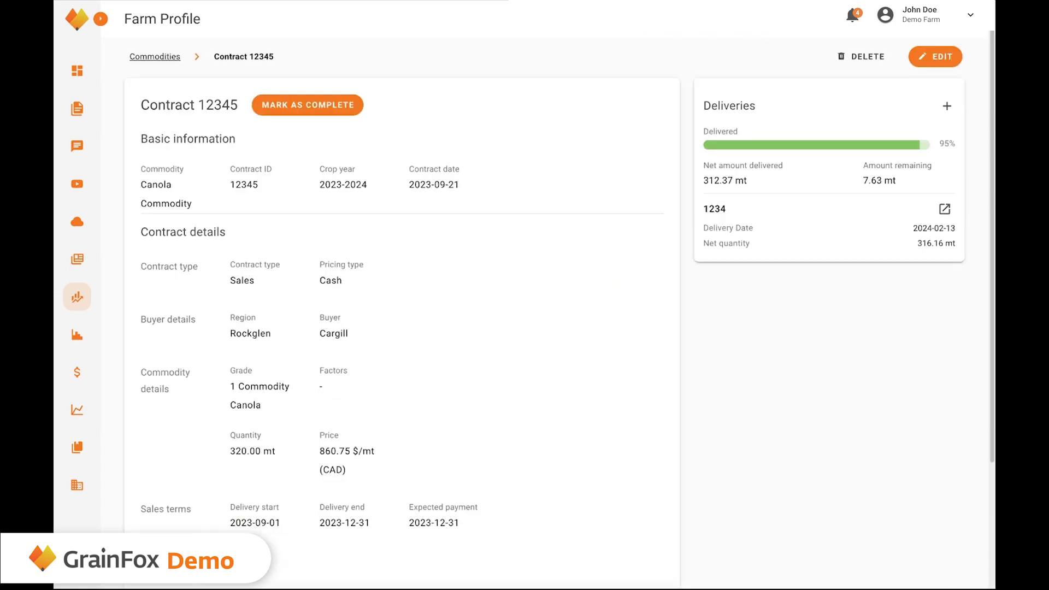
left_click(296, 109)
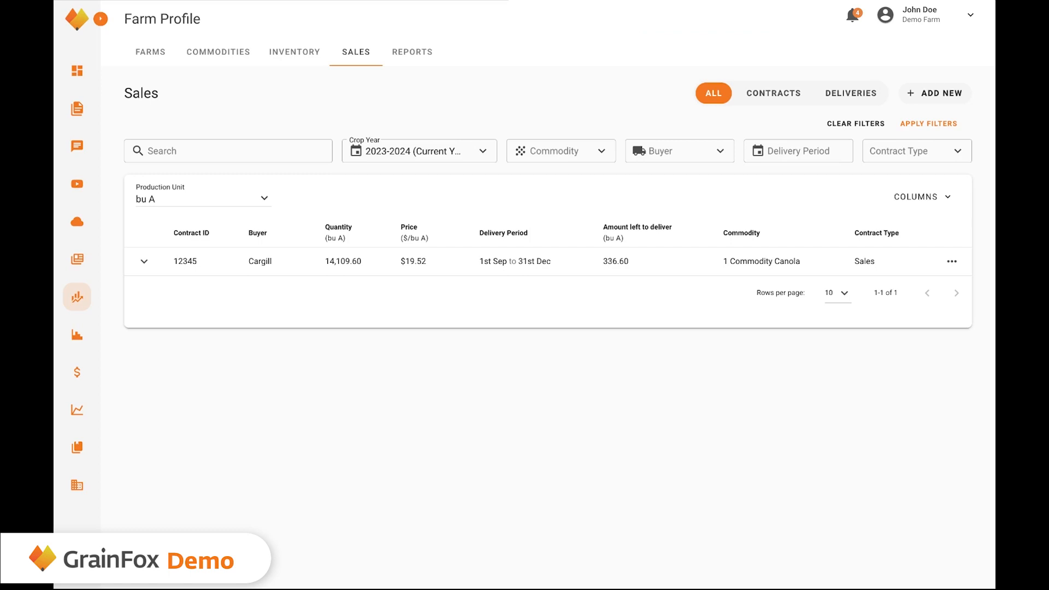
Expand contract 12345's deliveries in the sales list, then go to Reports.
left_click(144, 261)
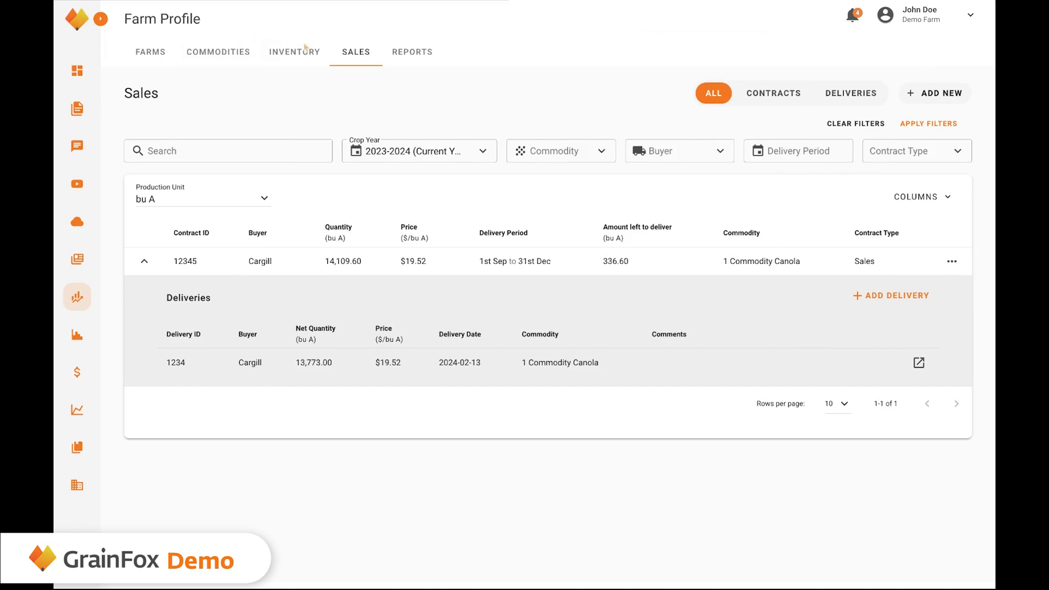
left_click(413, 51)
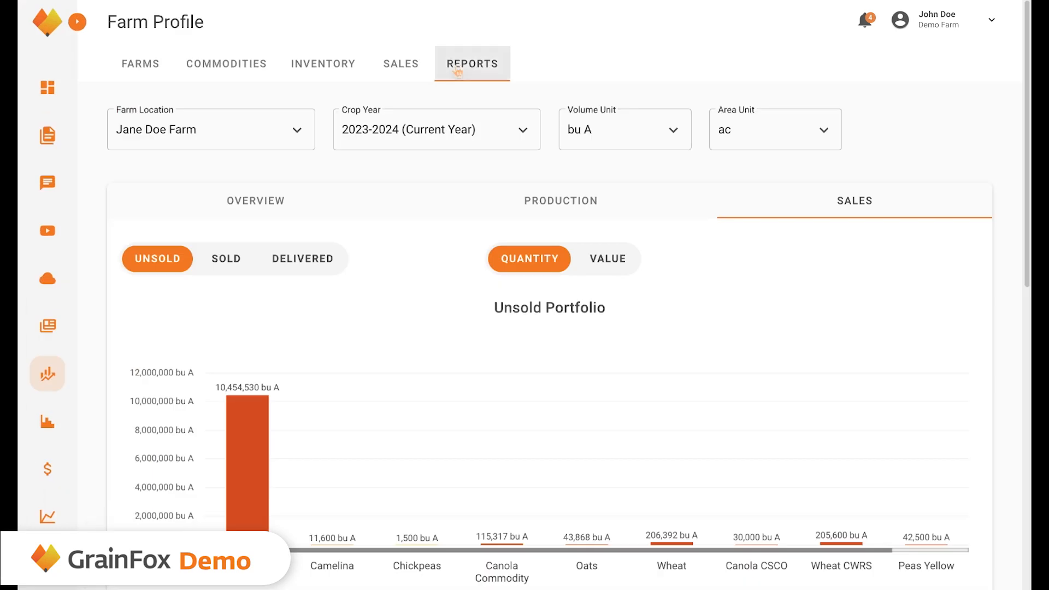
left_click(456, 68)
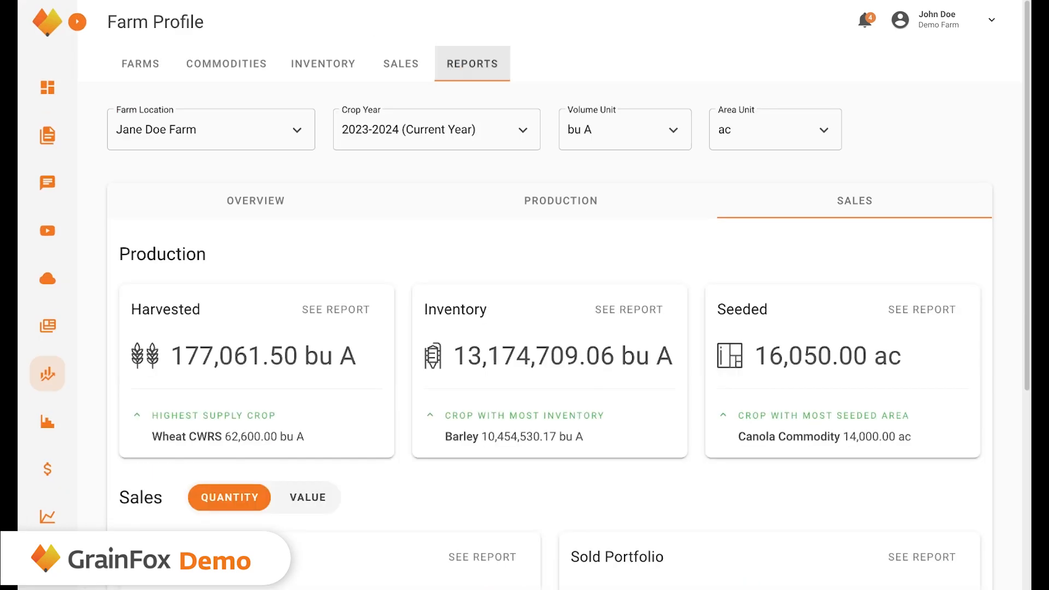
left_click(384, 216)
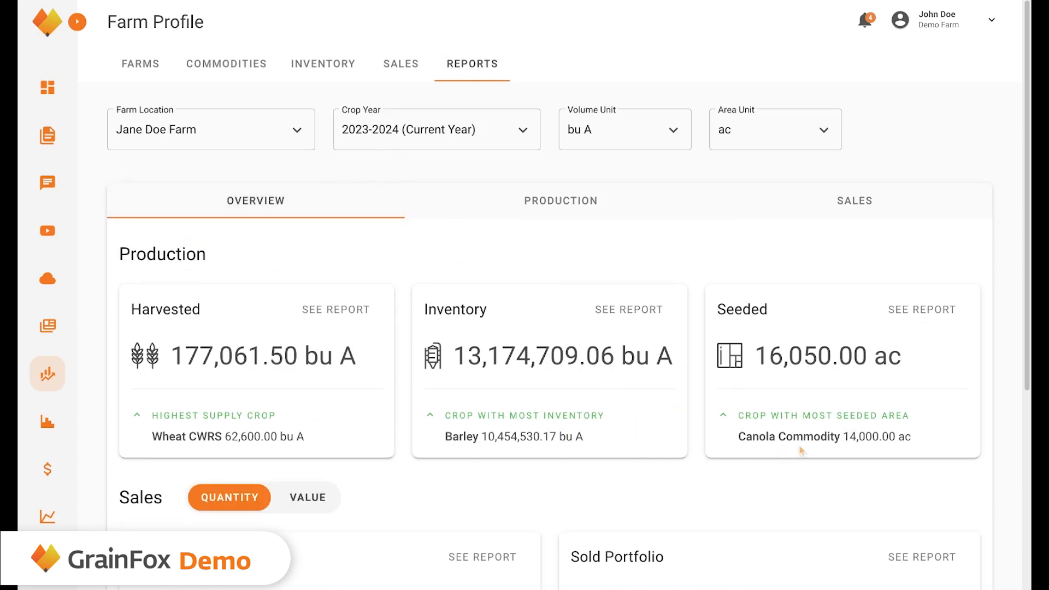
scroll(801, 450, "down", 5)
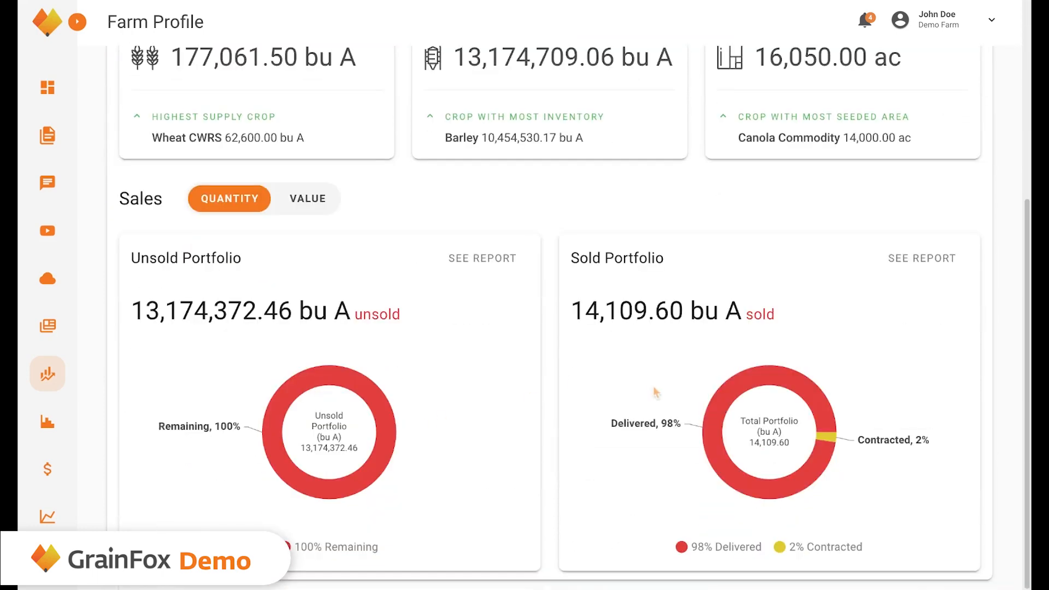
scroll(655, 392, "up", 5)
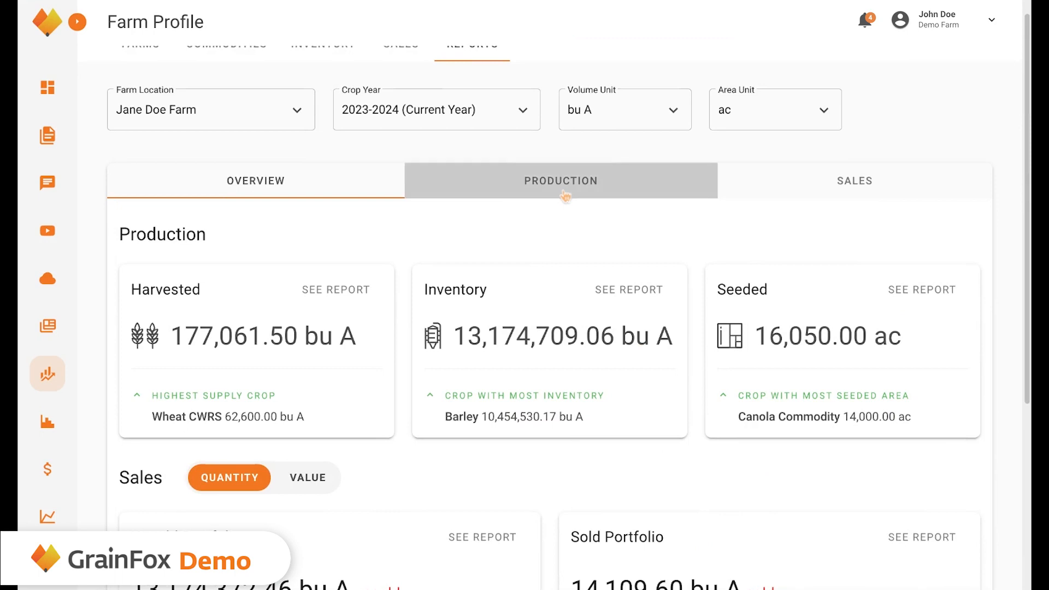
left_click(565, 195)
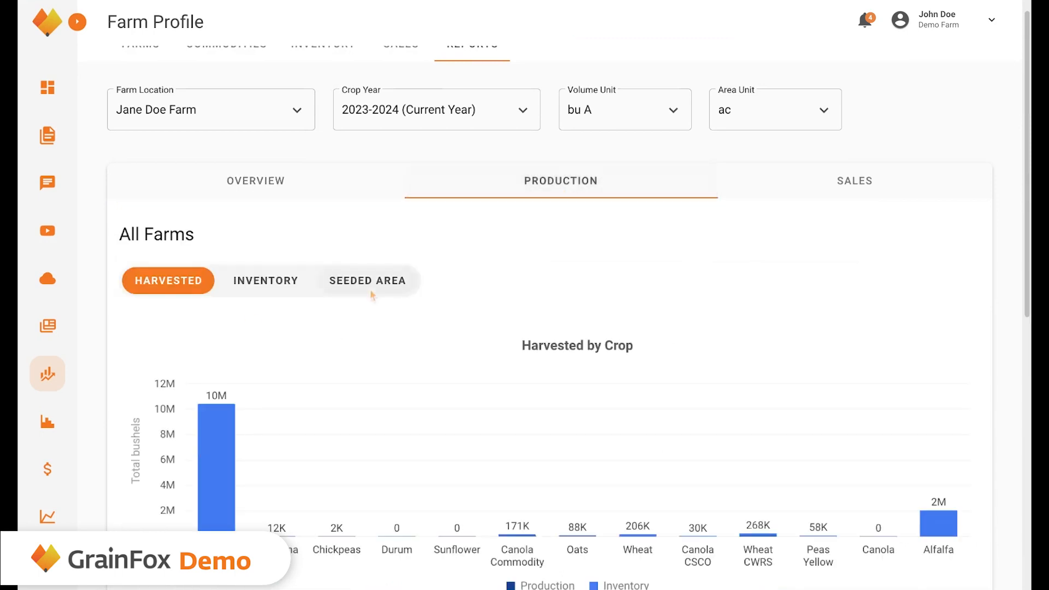
left_click(294, 292)
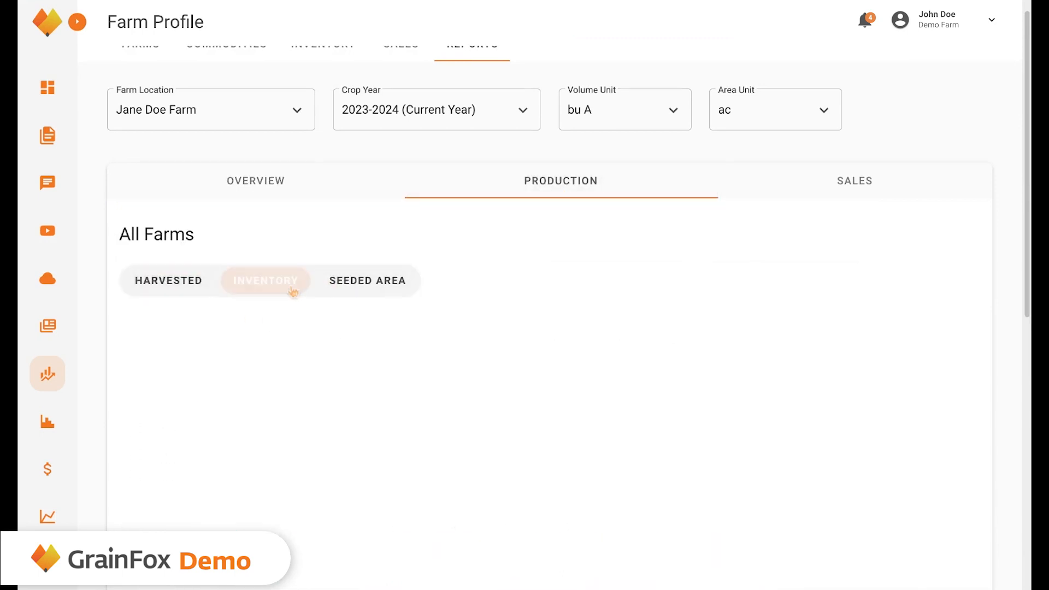
left_click(396, 292)
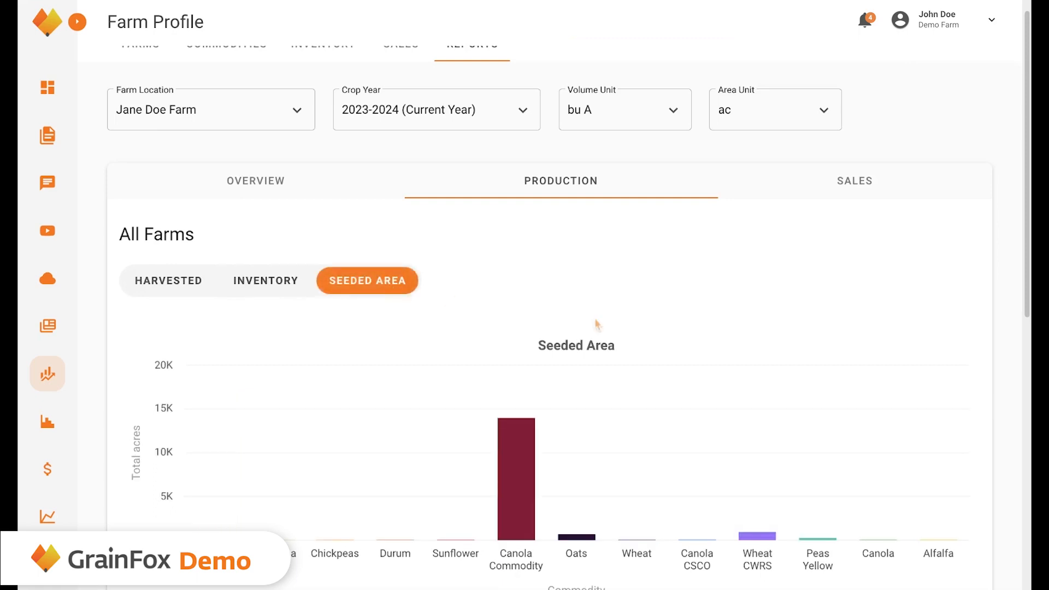
scroll(596, 325, "down", 3)
scroll(597, 325, "up", 2)
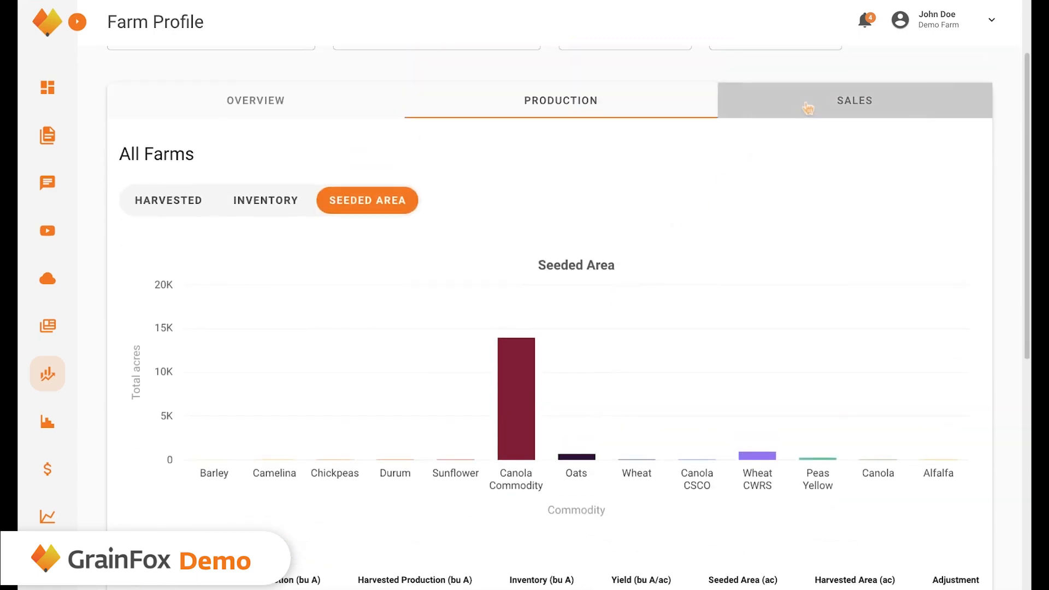
left_click(808, 107)
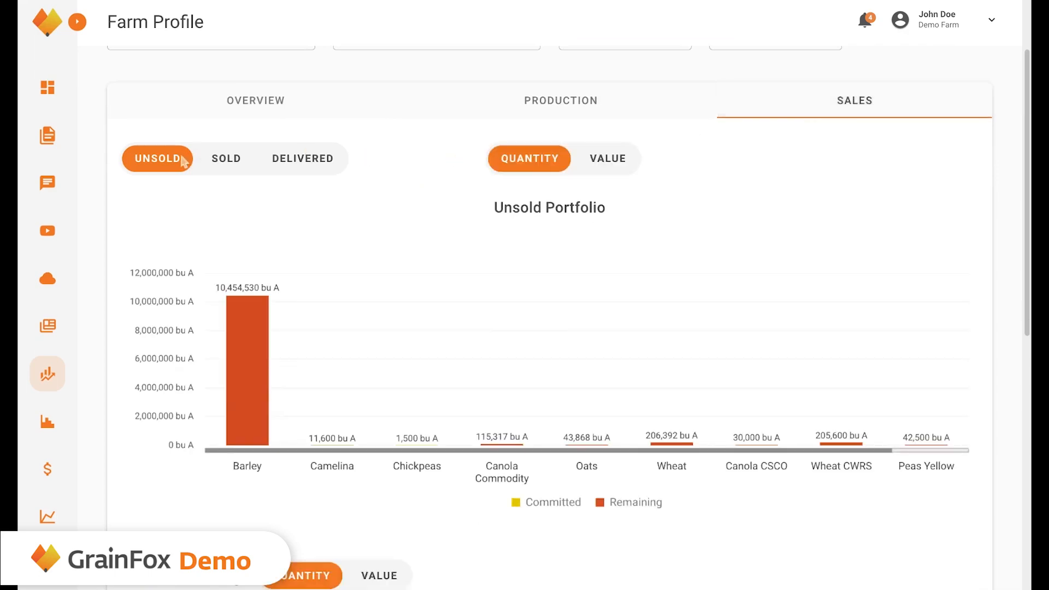
scroll(303, 169, "up", 2)
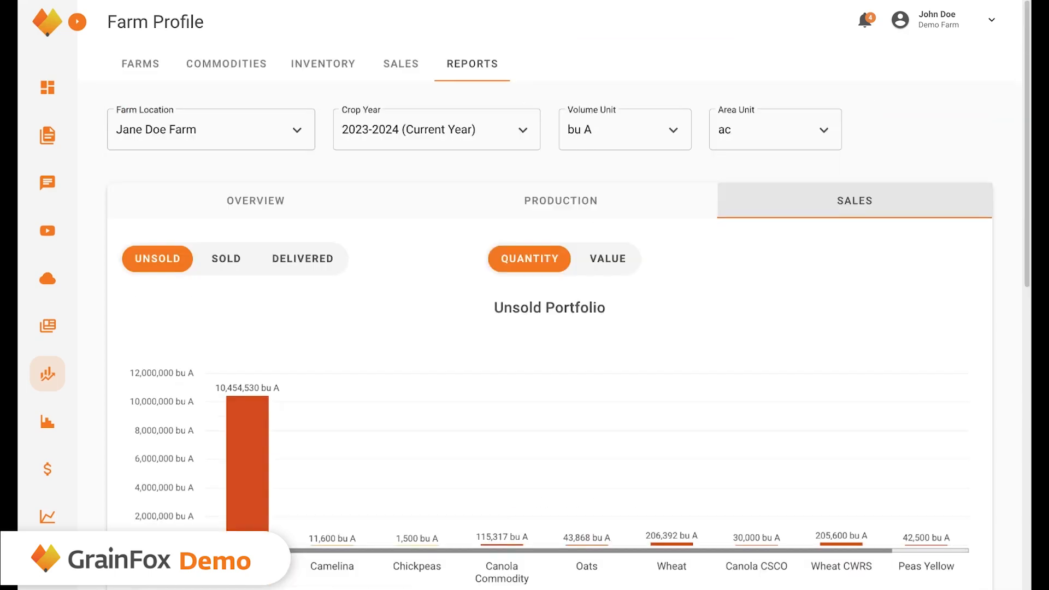